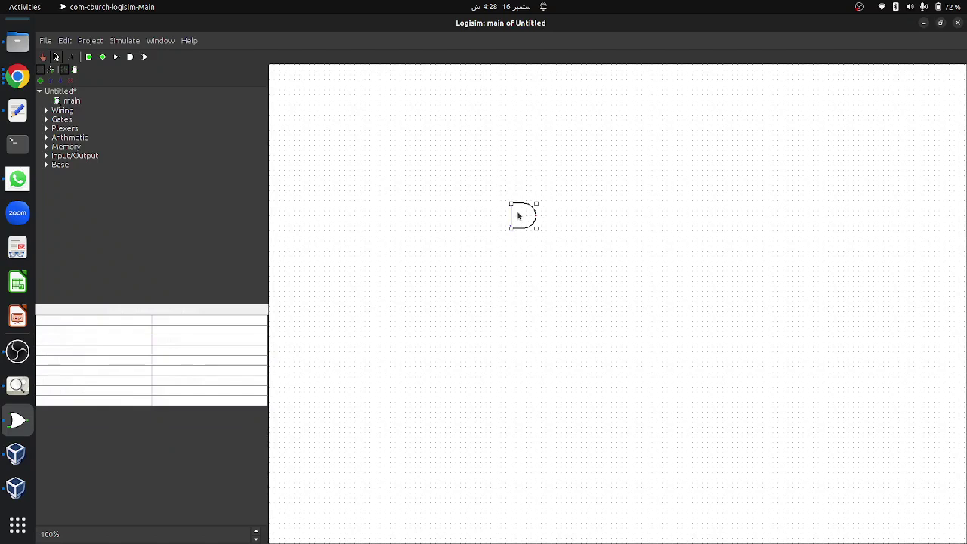
Step: Go through the AND gate's attributes and set its label to G1
{"action": "left_click", "coordinate": [100, 333]}
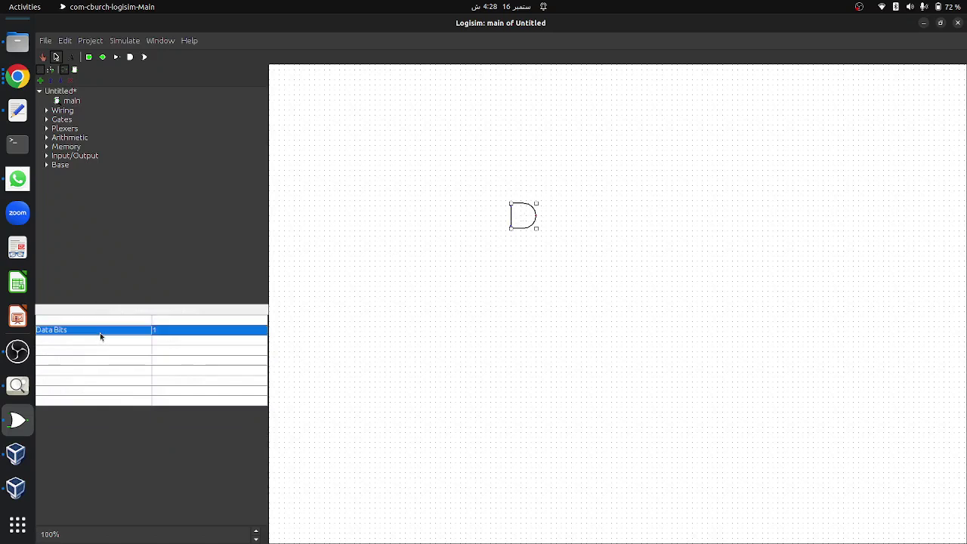
{"action": "left_click", "coordinate": [104, 340]}
{"action": "left_click", "coordinate": [107, 349]}
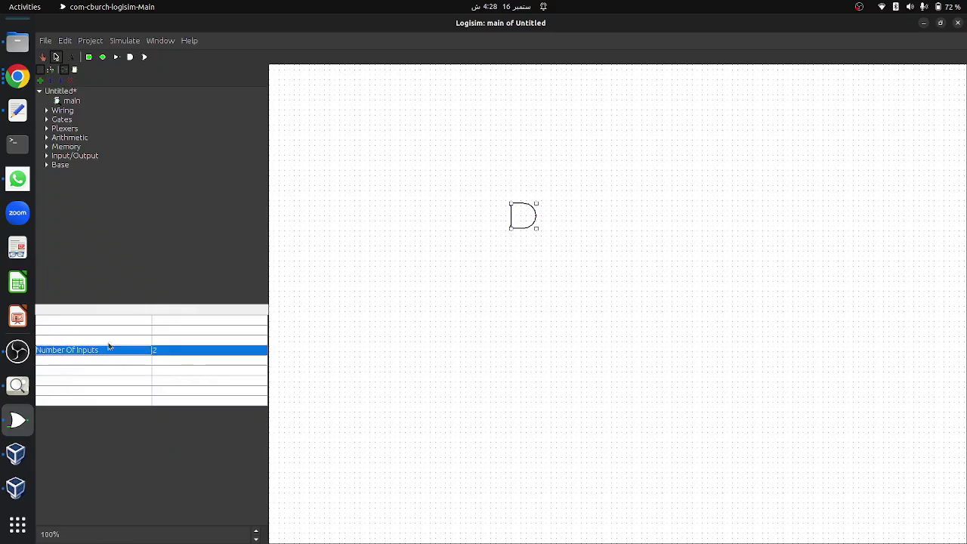
{"action": "left_click", "coordinate": [108, 330]}
{"action": "left_click", "coordinate": [109, 322]}
{"action": "left_click", "coordinate": [104, 352]}
{"action": "left_click", "coordinate": [100, 361]}
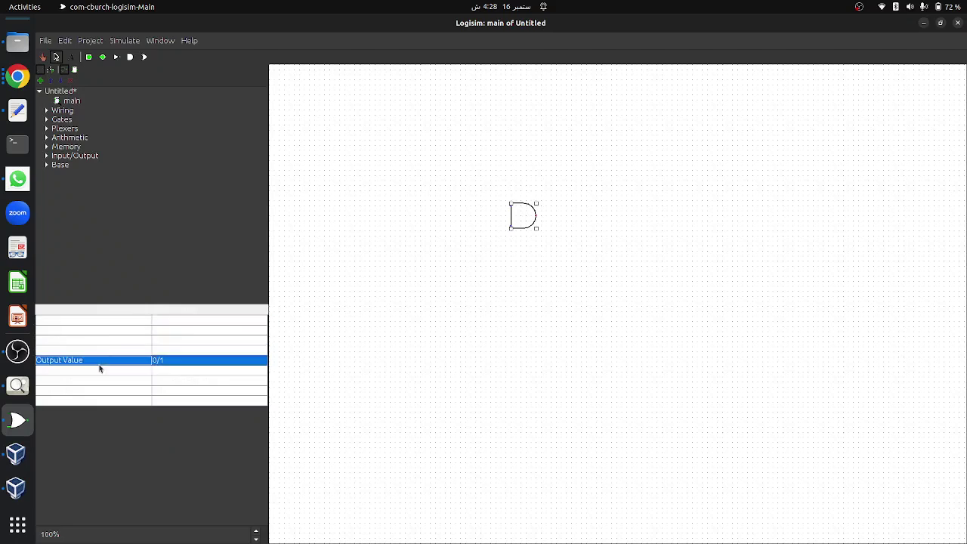
{"action": "left_click", "coordinate": [97, 371]}
{"action": "left_click", "coordinate": [181, 371]}
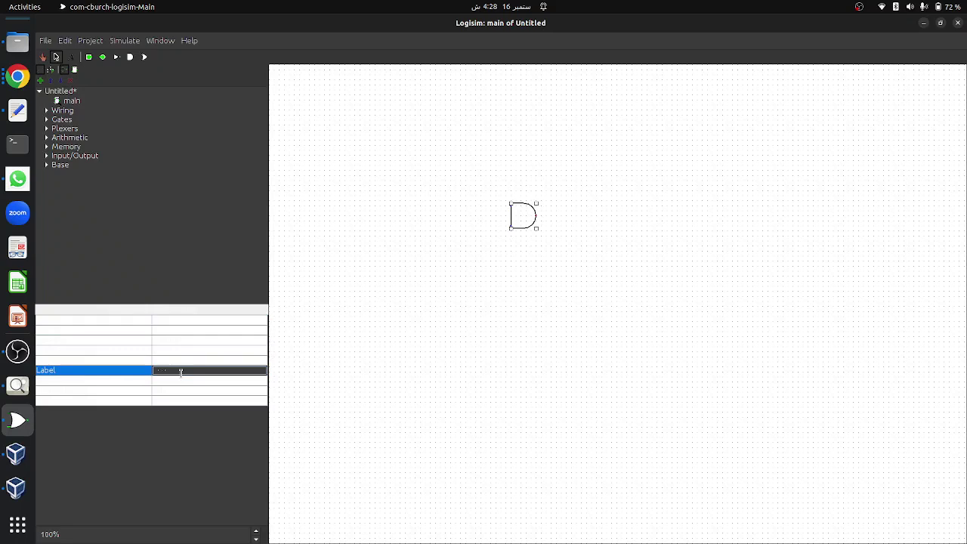
{"action": "type", "text": "G1"}
{"action": "left_click", "coordinate": [317, 361]}
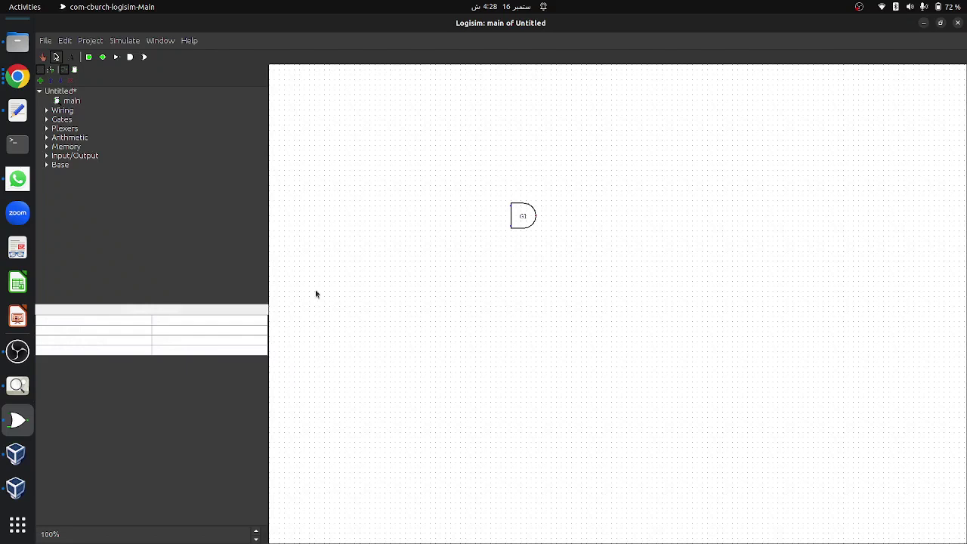
Step: Add two input pins beside the AND gate G1 and wire each one to a gate input
{"action": "left_click", "coordinate": [88, 59]}
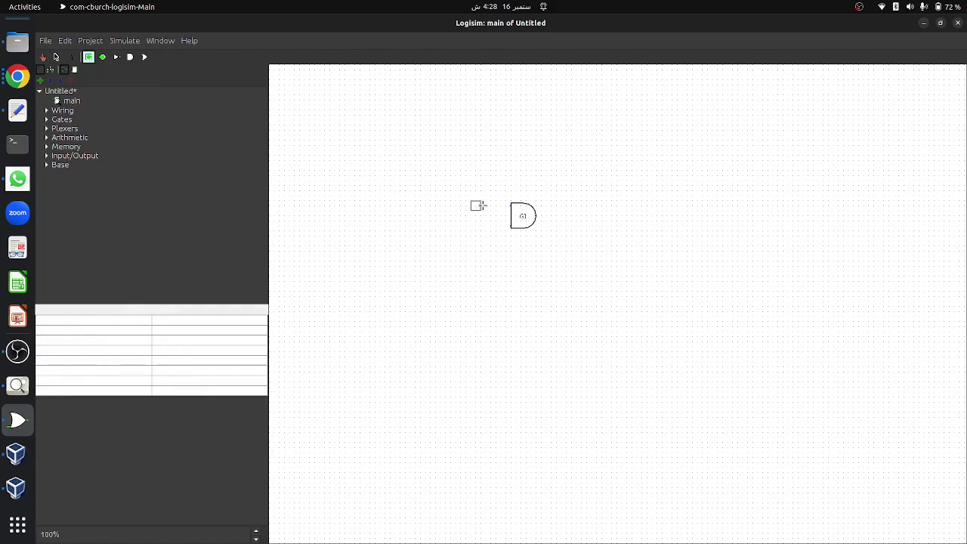
{"action": "left_click", "coordinate": [481, 206]}
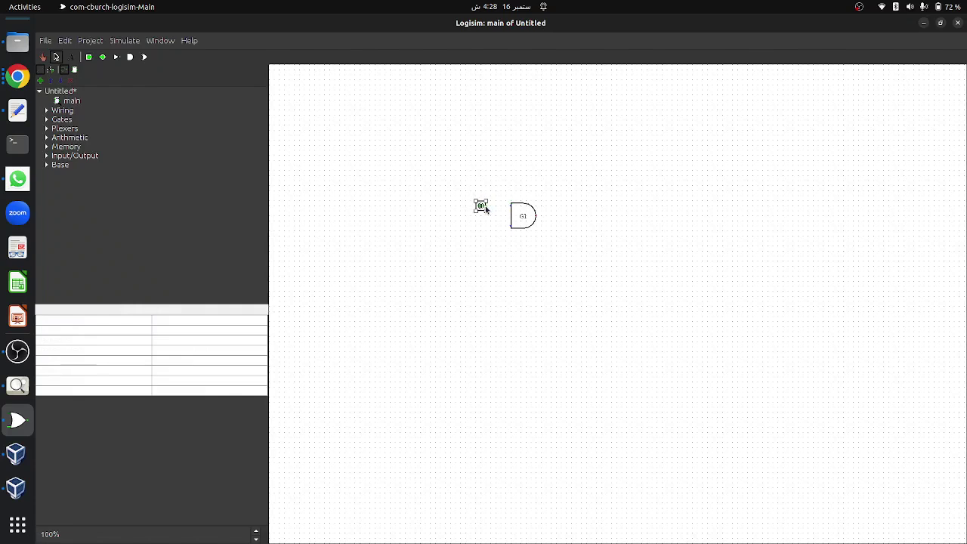
{"action": "left_click_drag", "start_coordinate": [488, 207], "coordinate": [514, 211]}
{"action": "key", "text": "ctrl+d"}
{"action": "left_click_drag", "start_coordinate": [488, 214], "coordinate": [510, 226]}
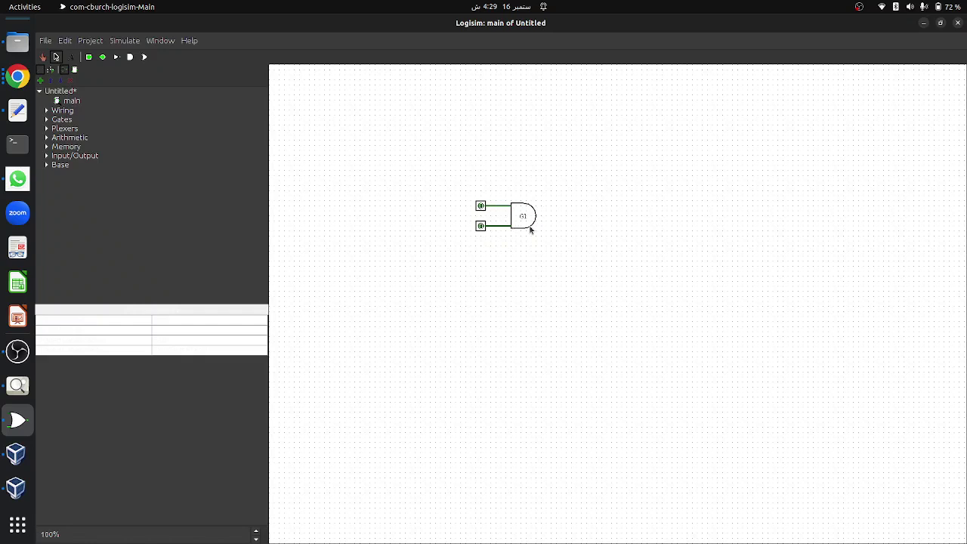
Step: Place an LED to the right of the AND gate G1 and wire it to the gate's output
{"action": "left_click", "coordinate": [47, 156]}
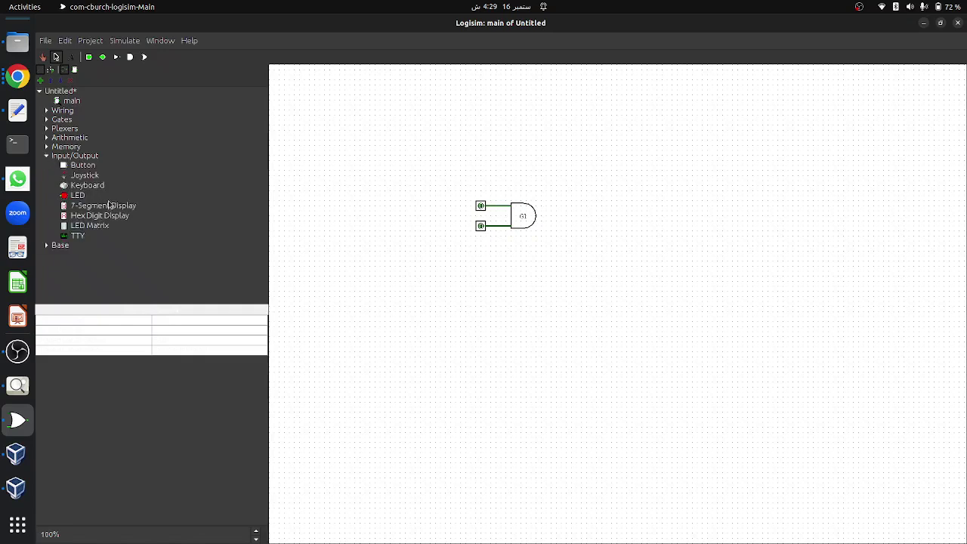
{"action": "left_click", "coordinate": [79, 196]}
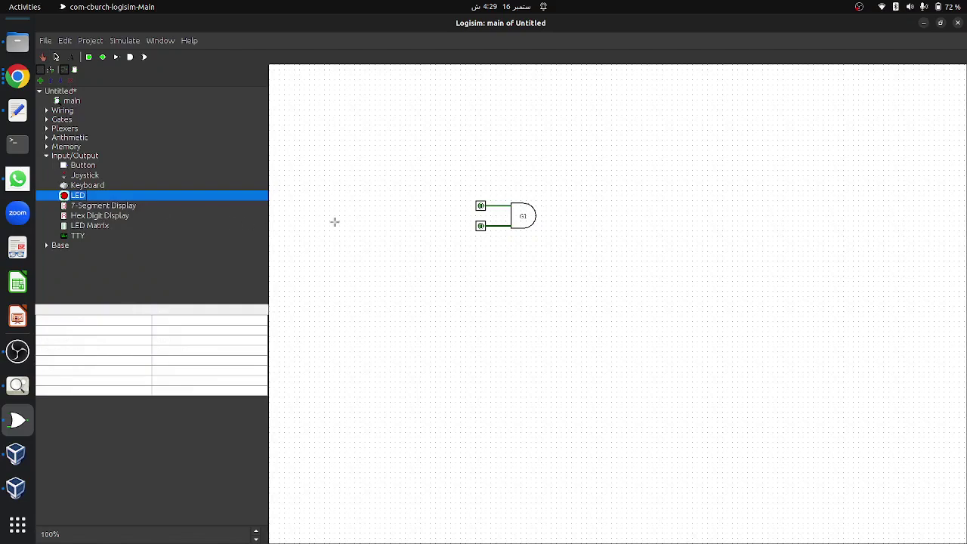
{"action": "left_click", "coordinate": [560, 216]}
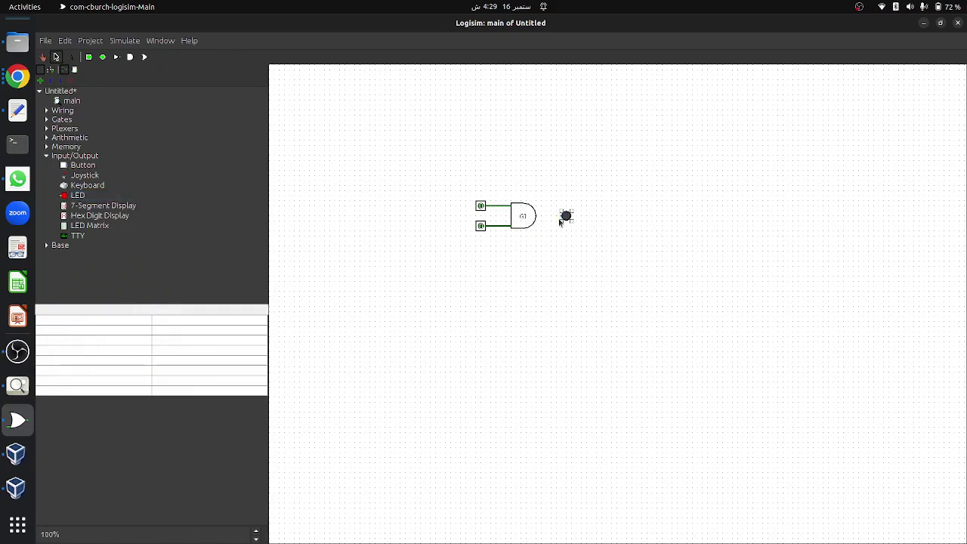
{"action": "left_click_drag", "start_coordinate": [535, 218], "coordinate": [565, 216]}
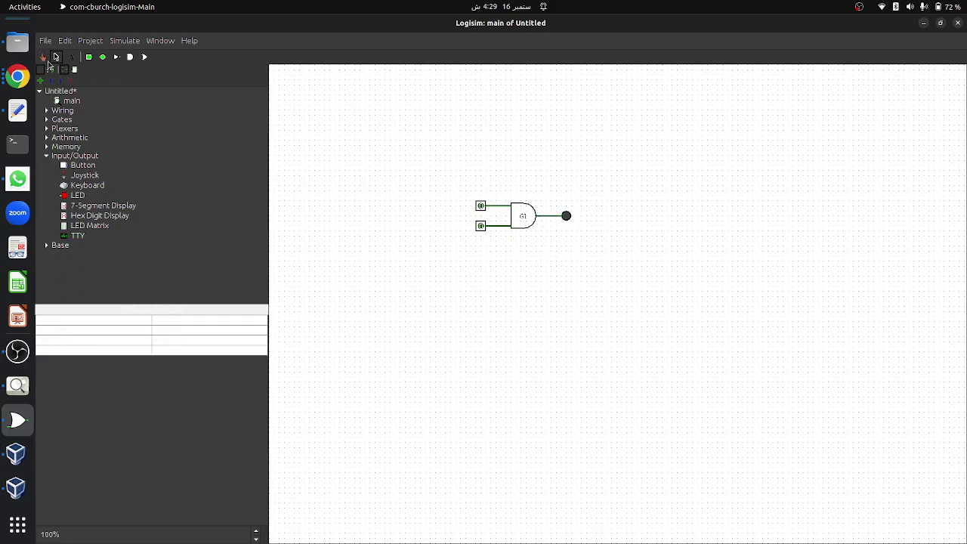
Step: Set the AND gate's upper input to 1 and compare the behaviour with the AND truth table in the slides
{"action": "left_click", "coordinate": [44, 60]}
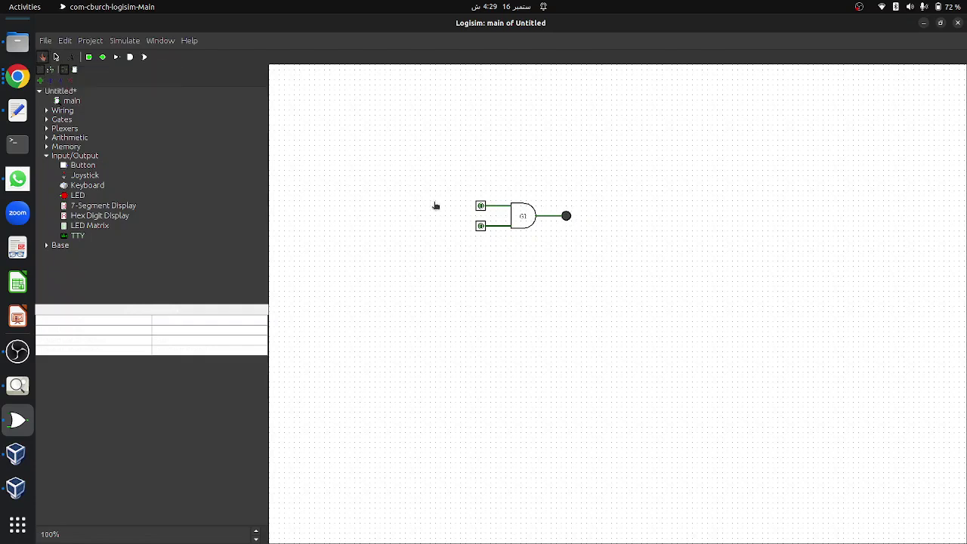
{"action": "left_click", "coordinate": [481, 208]}
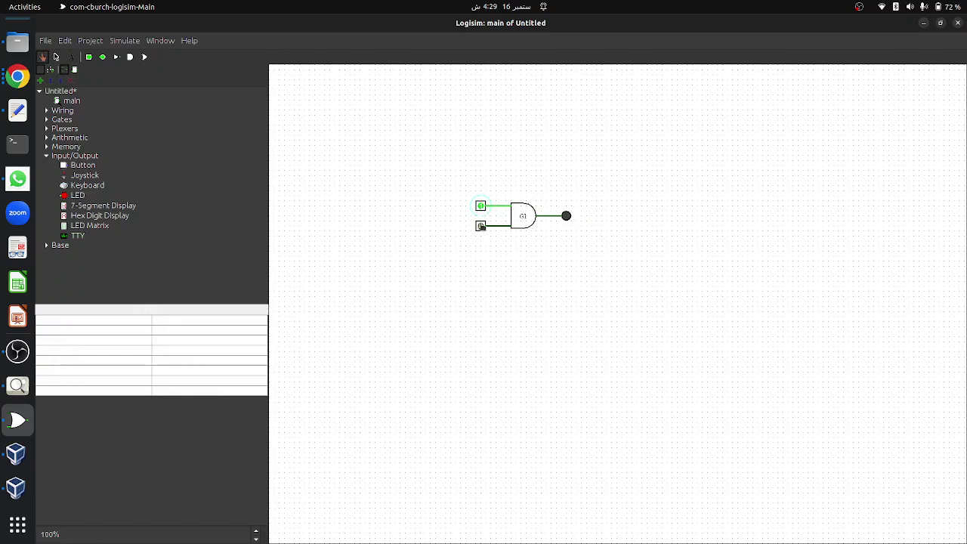
{"action": "key", "text": "alt+Tab"}
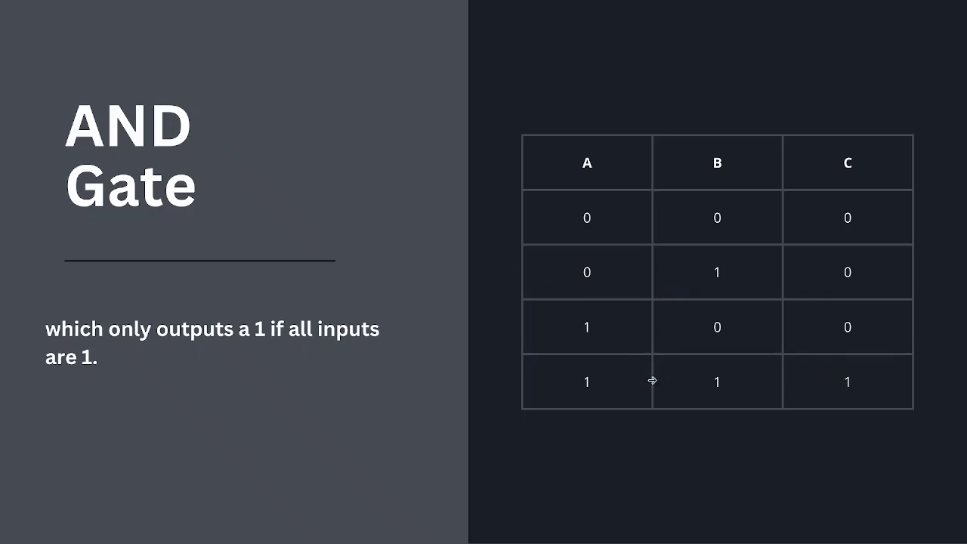
{"action": "key", "text": "alt+Tab"}
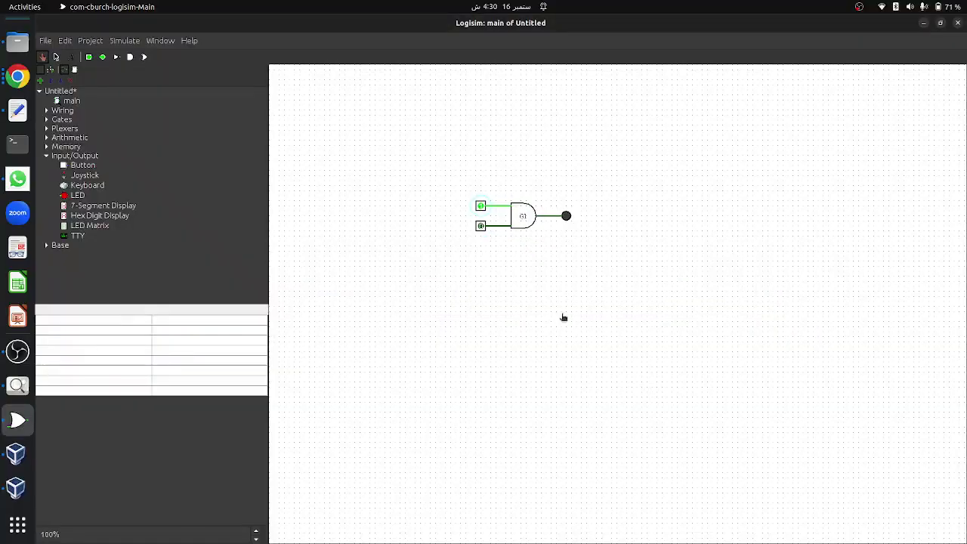
Step: Test the AND gate with upper input 0 and lower input 1, and with both inputs at 1
{"action": "left_click", "coordinate": [481, 206]}
{"action": "left_click", "coordinate": [481, 227]}
{"action": "left_click", "coordinate": [481, 207]}
{"action": "left_click", "coordinate": [56, 56]}
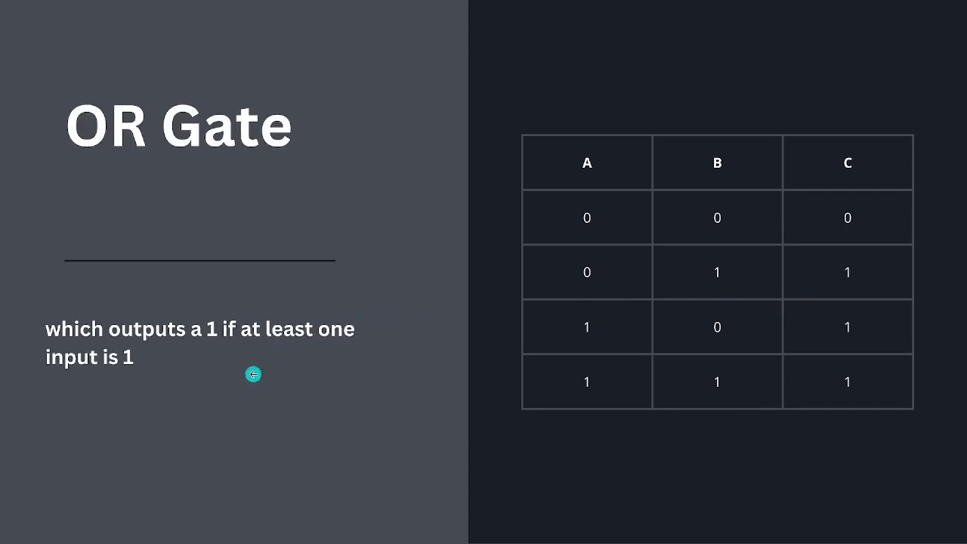
Step: Return to Logisim and place an OR gate directly below the AND gate
{"action": "key", "text": "alt+Tab"}
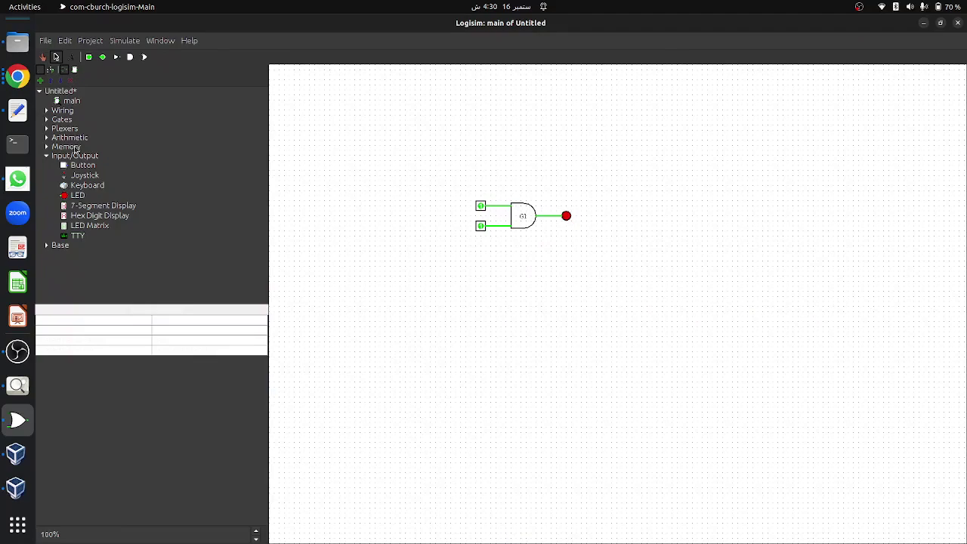
{"action": "left_click", "coordinate": [46, 120]}
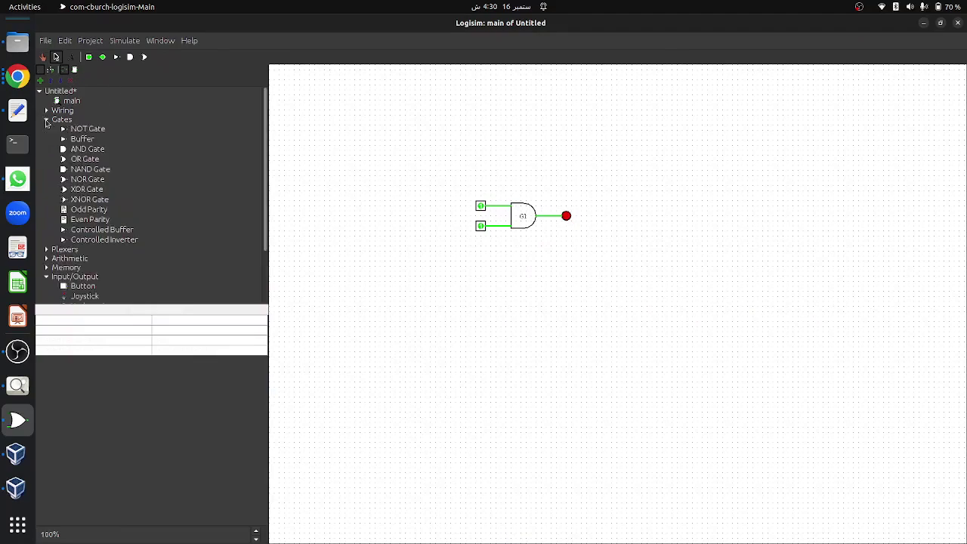
{"action": "left_click", "coordinate": [83, 160]}
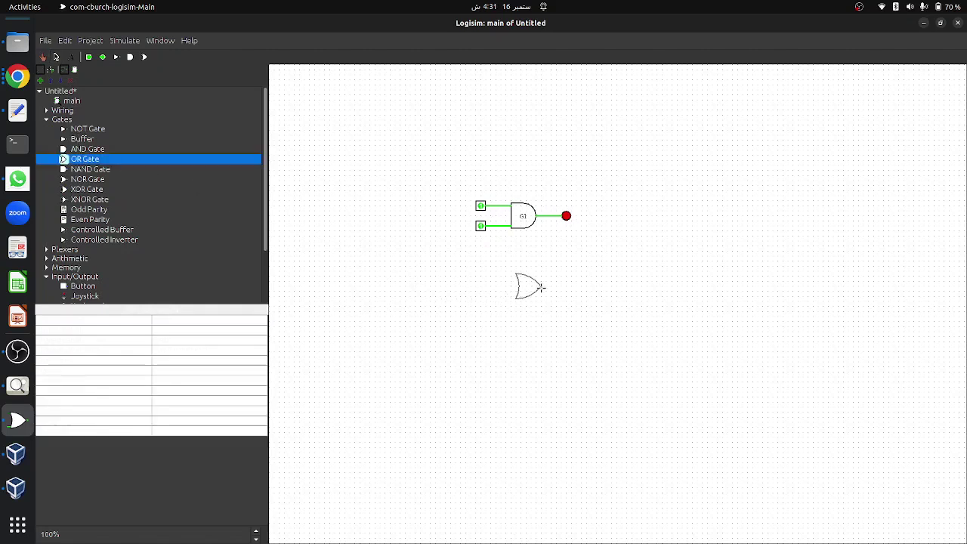
{"action": "left_click", "coordinate": [537, 286]}
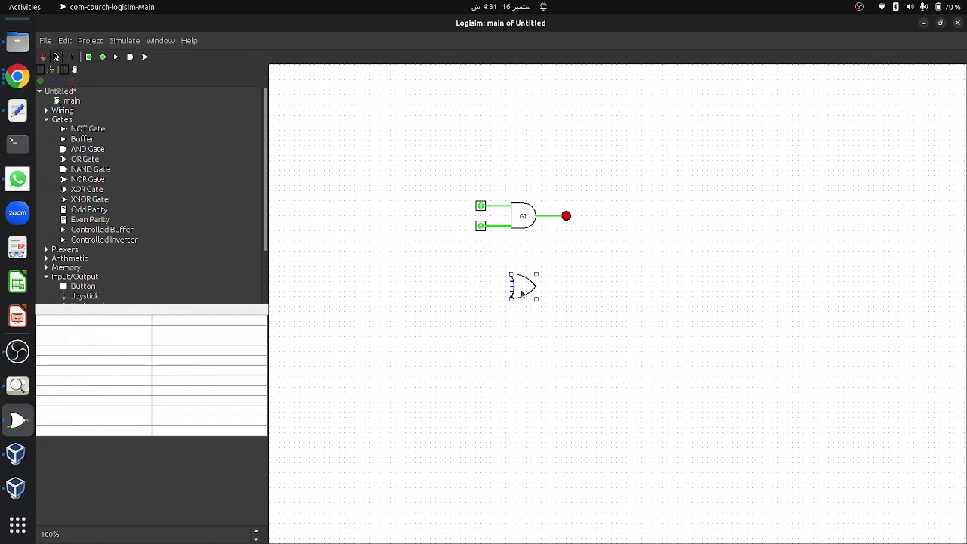
Step: Set the OR gate's number of inputs to 2 and its label to G2
{"action": "left_click", "coordinate": [117, 350]}
{"action": "left_click", "coordinate": [161, 352]}
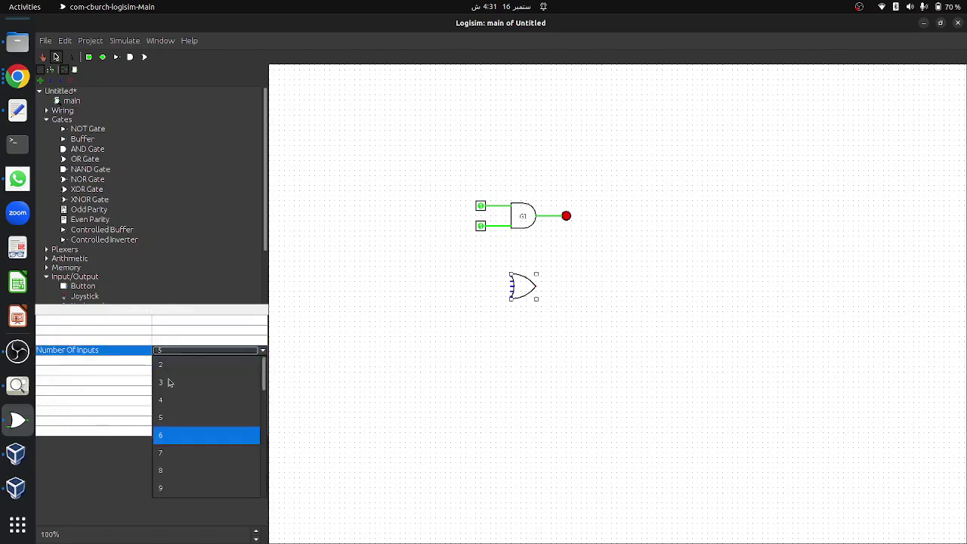
{"action": "left_click", "coordinate": [167, 365]}
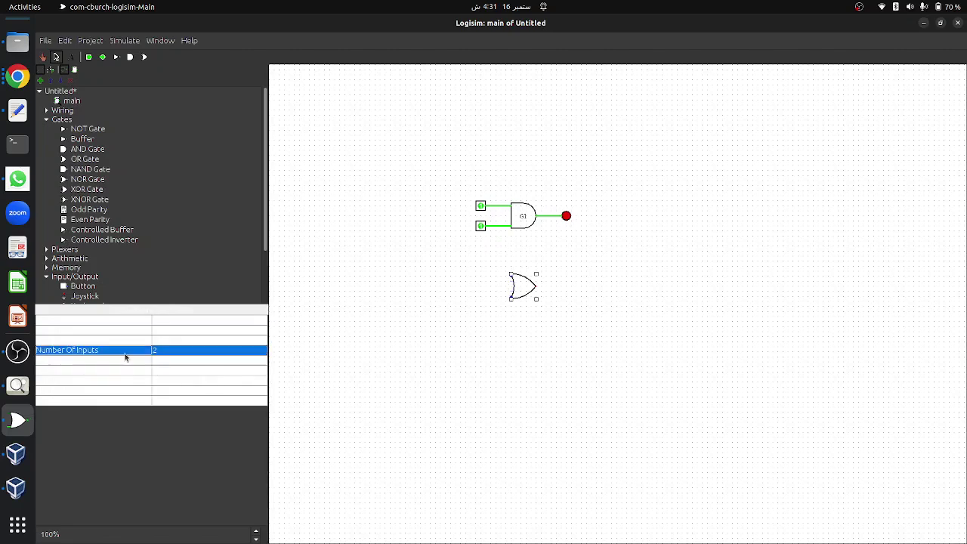
{"action": "left_click", "coordinate": [129, 368]}
{"action": "left_click", "coordinate": [159, 370]}
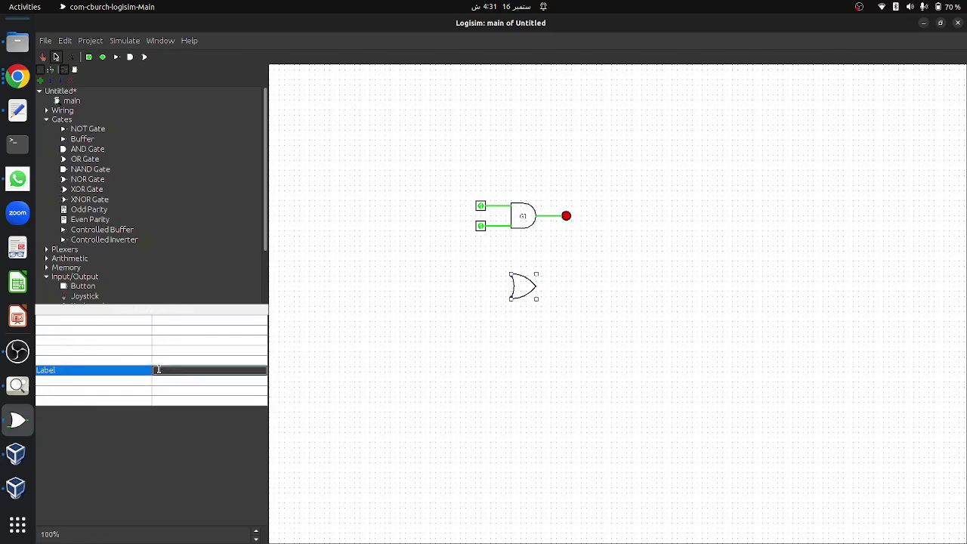
{"action": "type", "text": "G2"}
{"action": "left_click", "coordinate": [365, 371]}
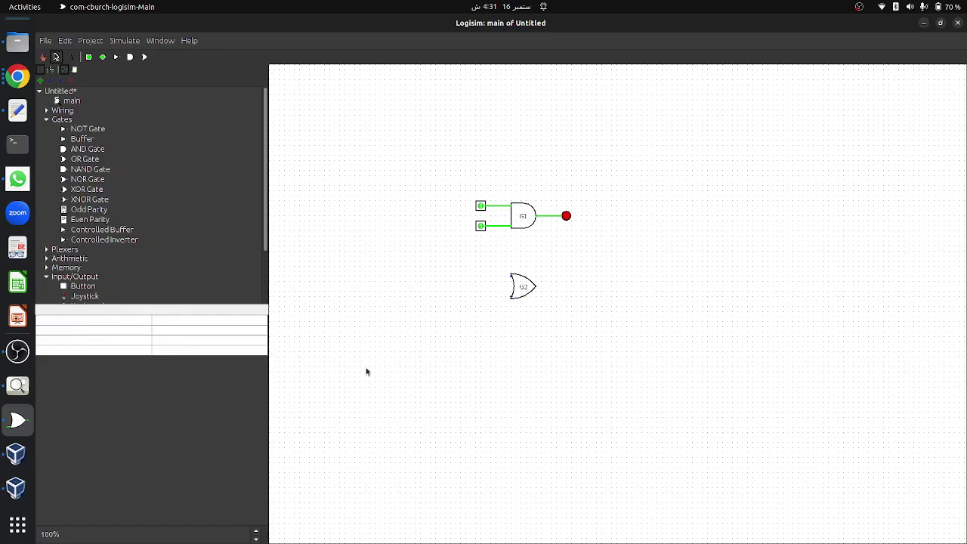
Step: Add two input pins beside the OR gate G2 by duplicating an existing pin, and wire each to a gate input
{"action": "left_click", "coordinate": [480, 210]}
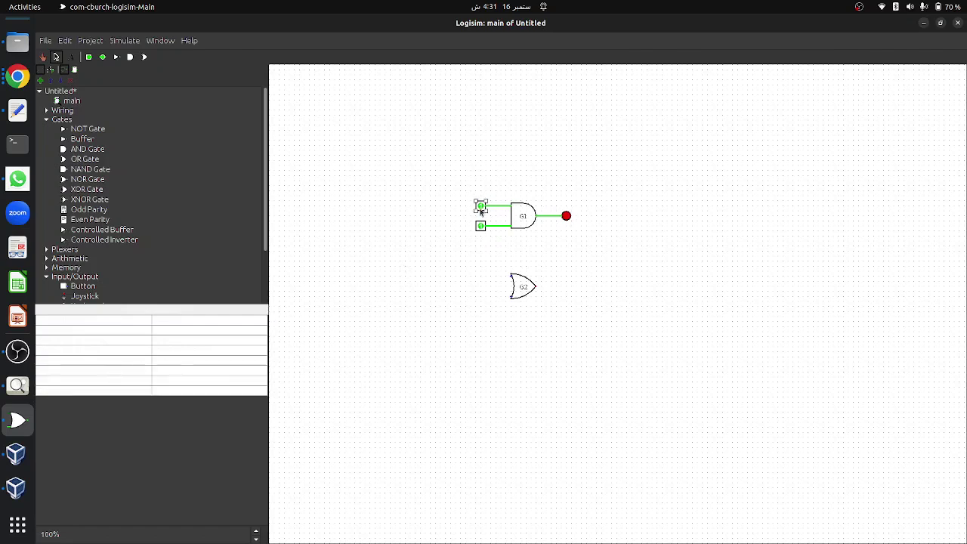
{"action": "left_click", "coordinate": [478, 257]}
{"action": "left_click", "coordinate": [480, 278]}
{"action": "left_click_drag", "start_coordinate": [486, 277], "coordinate": [511, 278]}
{"action": "left_click", "coordinate": [481, 297]}
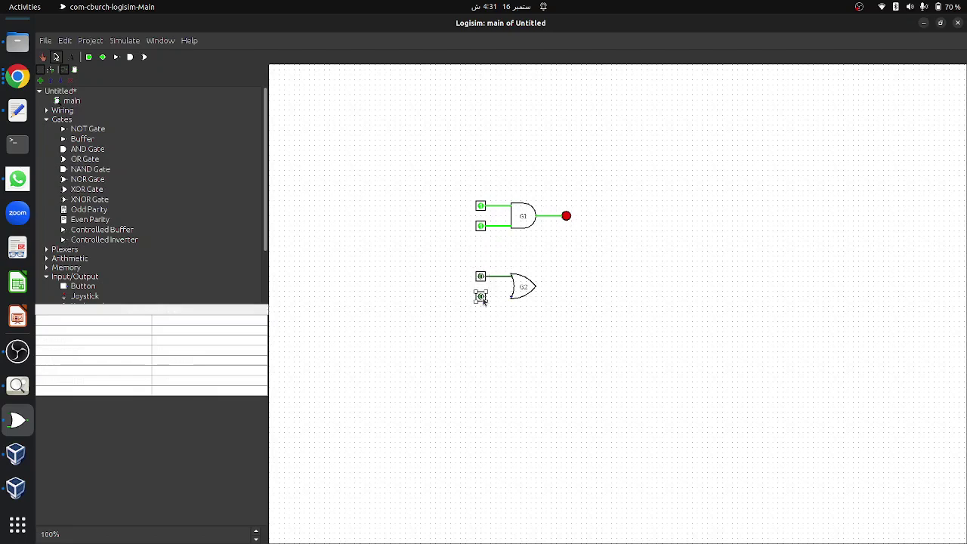
{"action": "left_click_drag", "start_coordinate": [487, 296], "coordinate": [511, 296]}
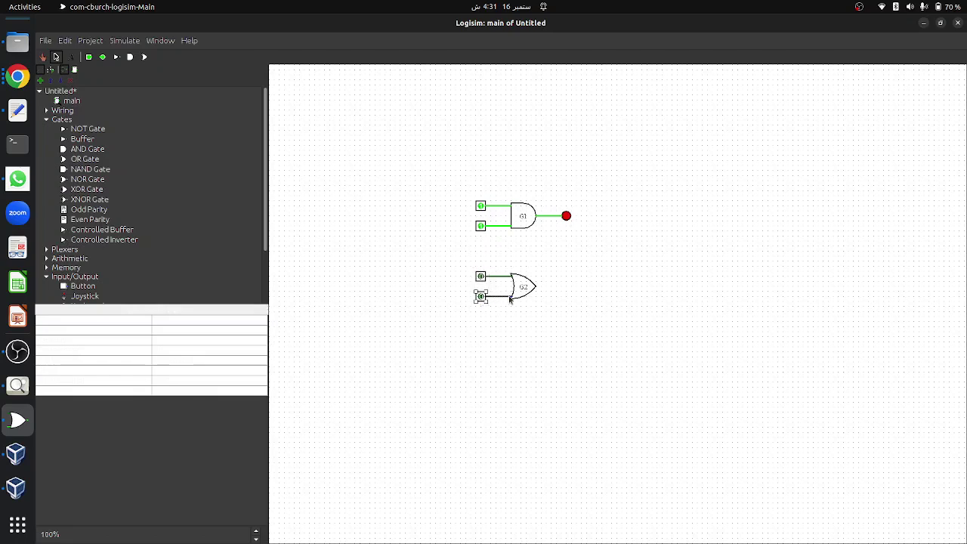
Step: Duplicate the LED next to the OR gate G2 and wire it to the gate's output
{"action": "left_click", "coordinate": [566, 217]}
{"action": "left_click", "coordinate": [566, 286]}
{"action": "left_click_drag", "start_coordinate": [562, 285], "coordinate": [536, 286]}
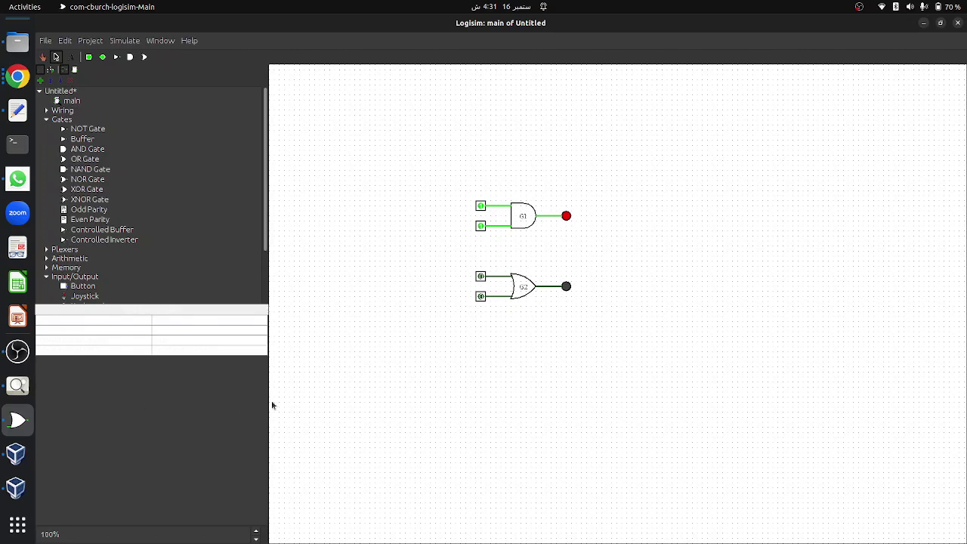
Step: Switch to the slides and review the OR gate truth table, including the row with A 0 and B 1
{"action": "key", "text": "alt+Tab"}
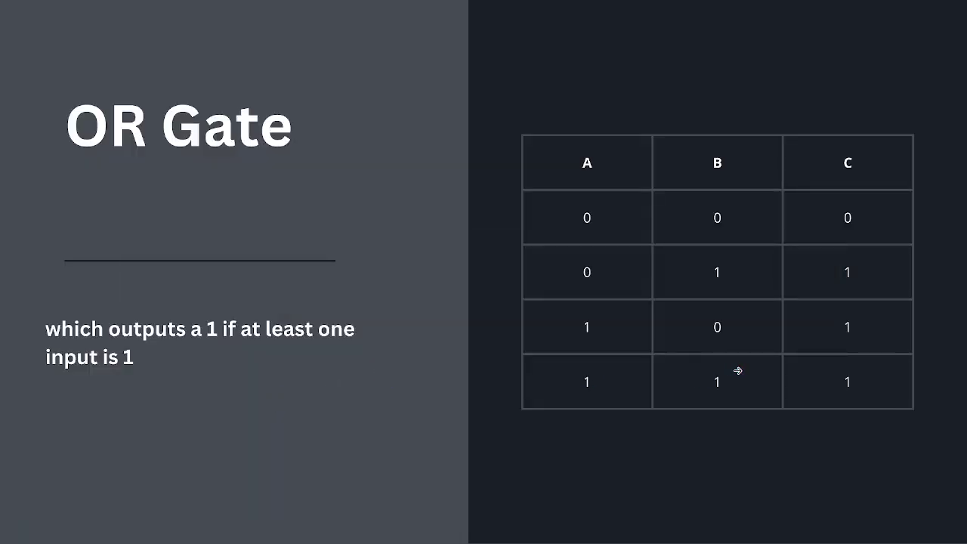
{"action": "left_click", "coordinate": [731, 303]}
{"action": "left_click", "coordinate": [811, 273]}
{"action": "key", "text": "alt+Tab"}
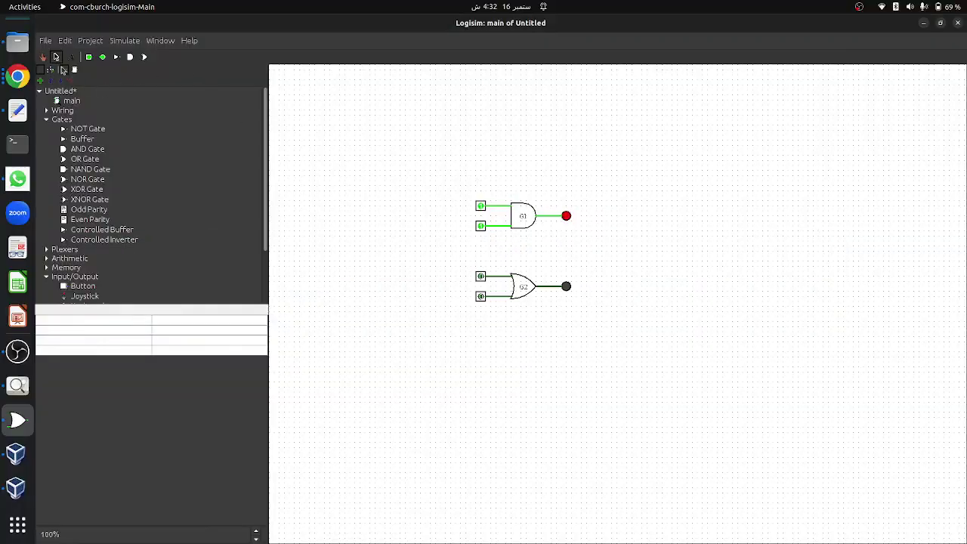
Step: Test the OR gate with only the upper input at 1, only the lower input at 1, and both at 1
{"action": "left_click", "coordinate": [43, 58]}
{"action": "left_click", "coordinate": [481, 278]}
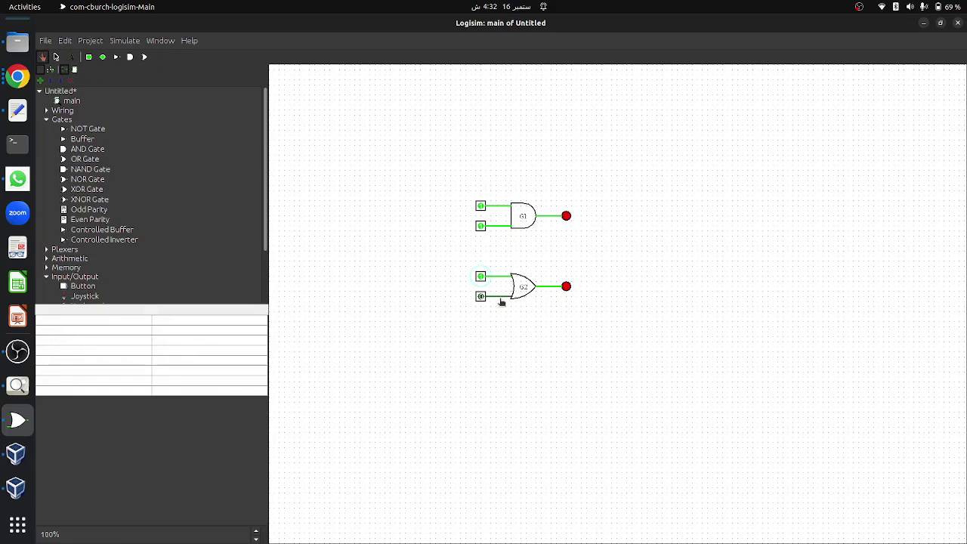
{"action": "left_click", "coordinate": [481, 278]}
{"action": "left_click", "coordinate": [480, 297]}
{"action": "left_click", "coordinate": [480, 277]}
Step: Reset all four input pins of gates G1 and G2 to 0 and go back to edit mode
{"action": "left_click", "coordinate": [481, 226]}
{"action": "left_click", "coordinate": [481, 205]}
{"action": "left_click", "coordinate": [484, 280]}
{"action": "left_click", "coordinate": [481, 297]}
{"action": "left_click", "coordinate": [57, 58]}
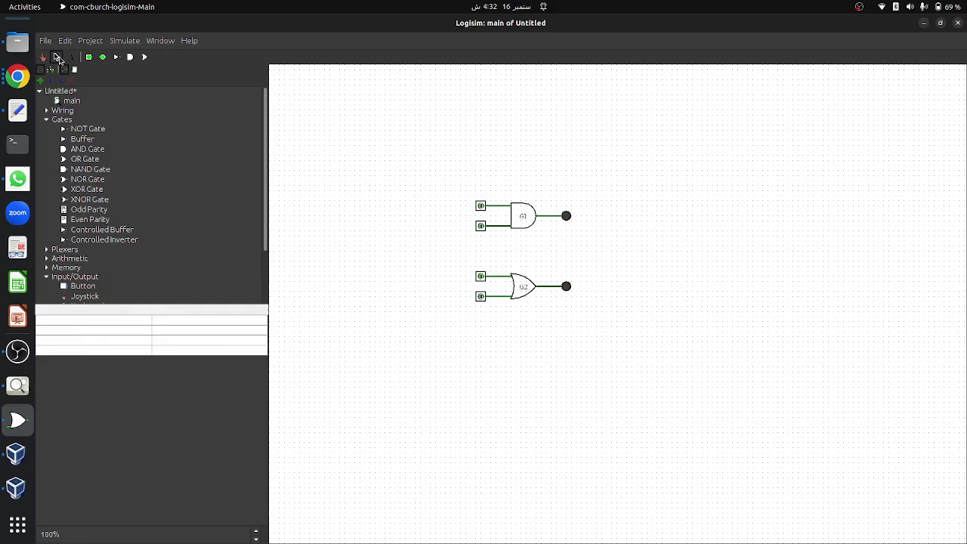
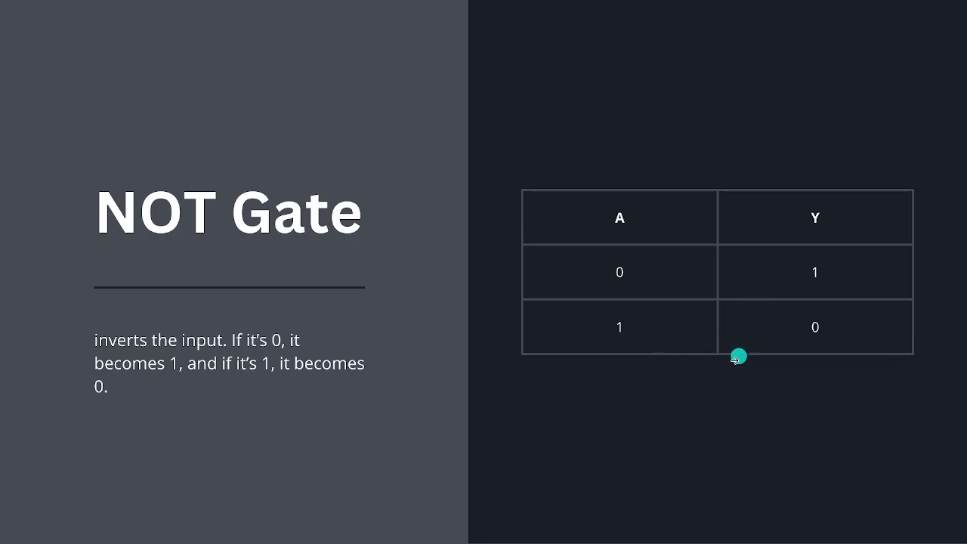
{"action": "mouse_move", "coordinate": [719, 494]}
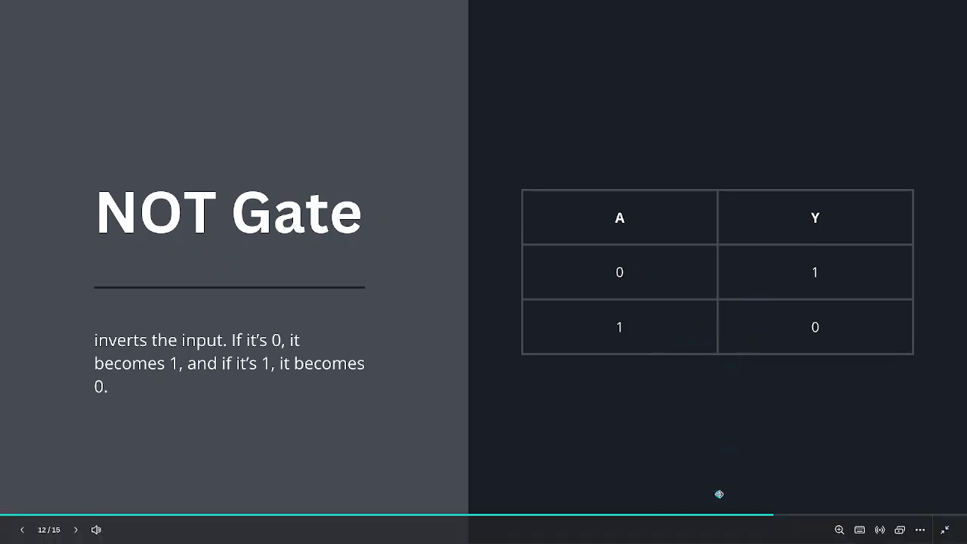
Step: Switch to Logisim and place a NOT gate below the OR gate G2
{"action": "key", "text": "alt+Tab"}
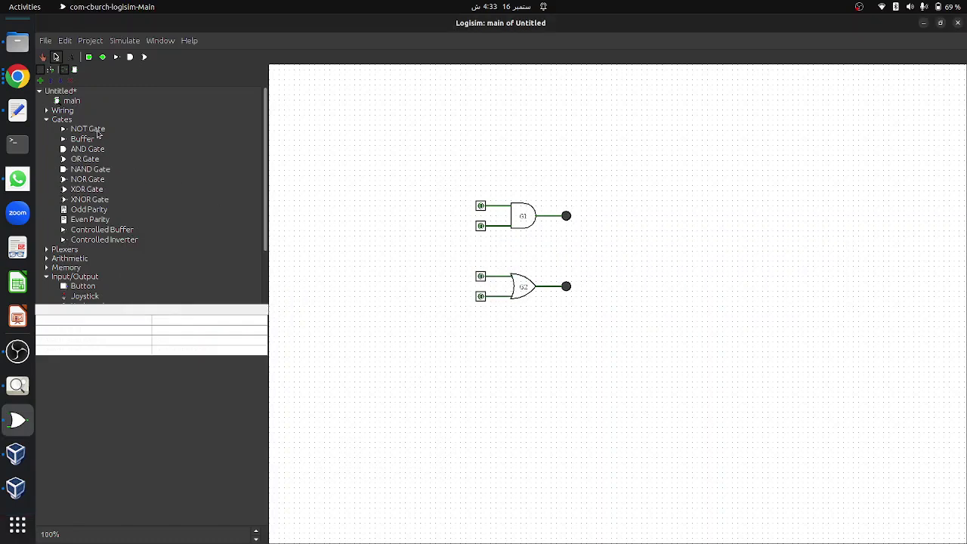
{"action": "left_click", "coordinate": [96, 132]}
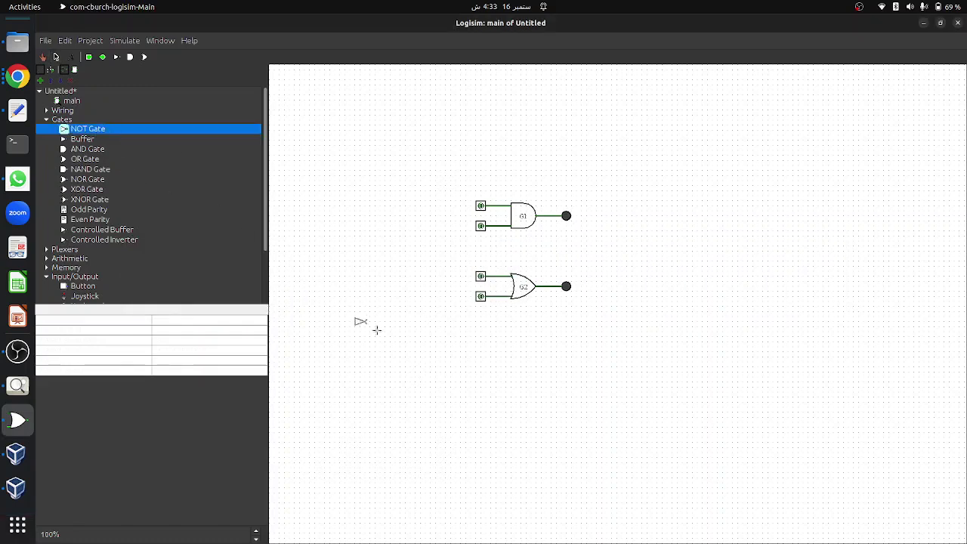
{"action": "left_click", "coordinate": [520, 342]}
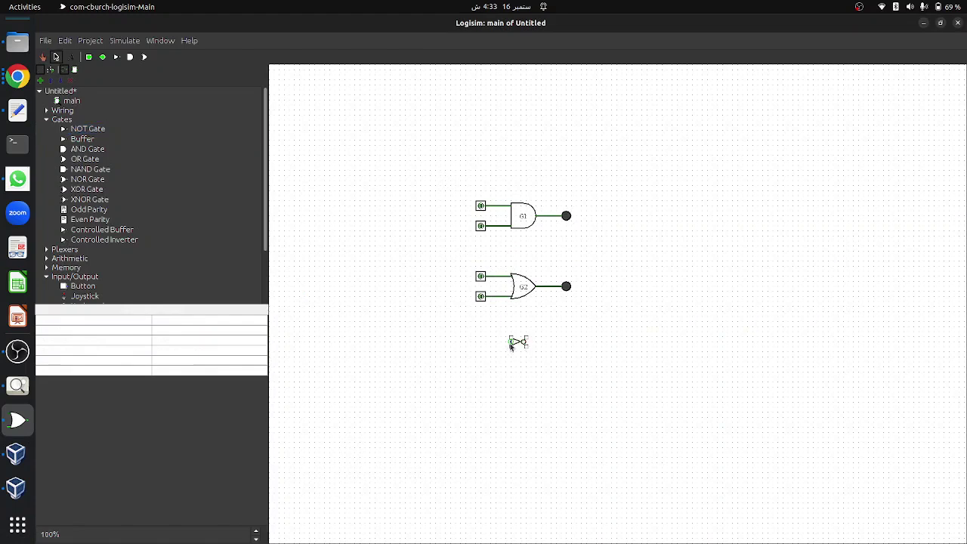
Step: Duplicate an input pin and an LED beside the NOT gate and wire them to its input and output
{"action": "left_click", "coordinate": [480, 277]}
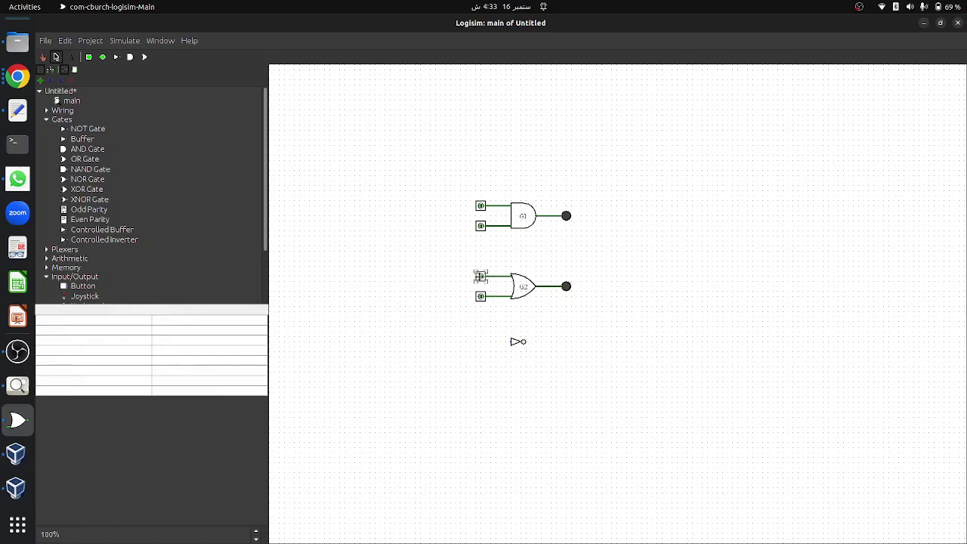
{"action": "left_click", "coordinate": [481, 341]}
{"action": "left_click", "coordinate": [480, 341]}
{"action": "left_click_drag", "start_coordinate": [487, 341], "coordinate": [510, 341]}
{"action": "left_click", "coordinate": [567, 287]}
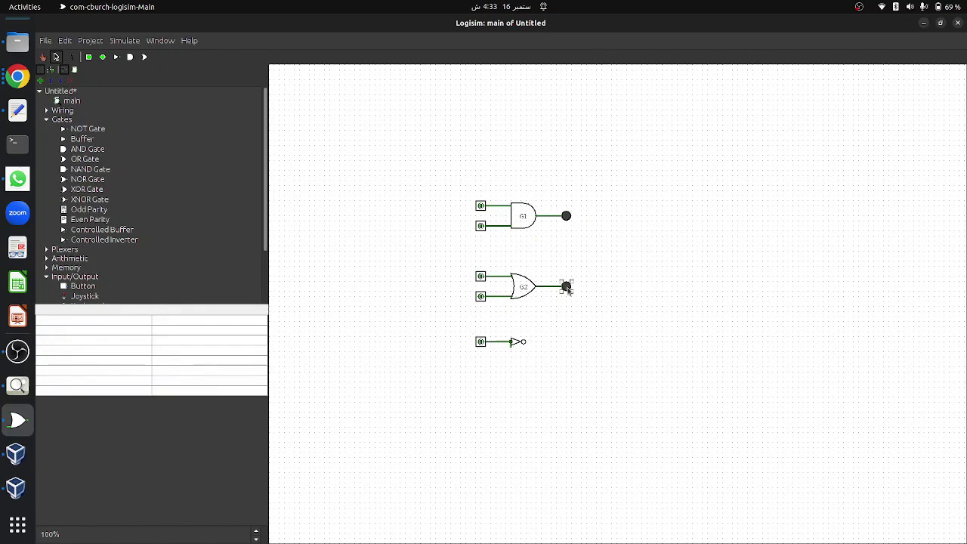
{"action": "left_click", "coordinate": [559, 344]}
{"action": "left_click_drag", "start_coordinate": [531, 344], "coordinate": [525, 343]}
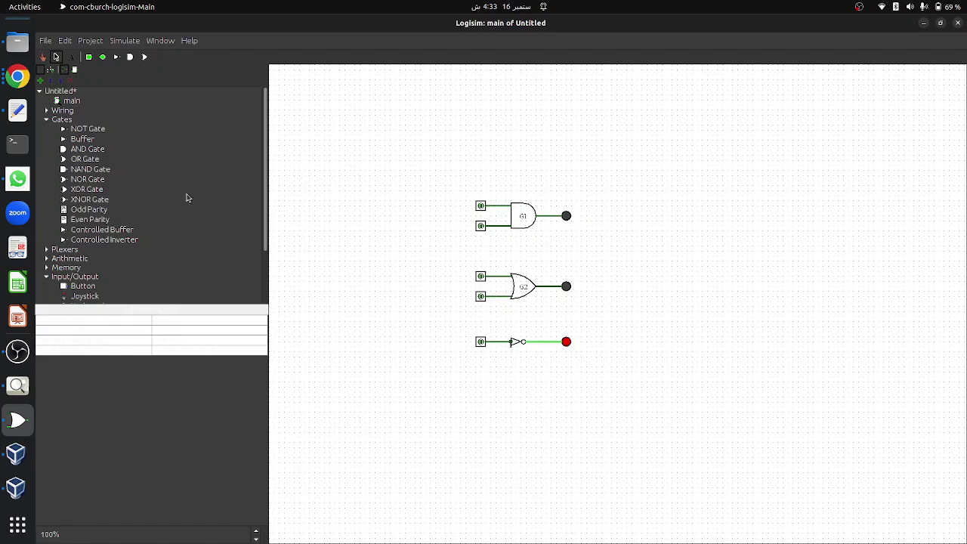
Step: Test the NOT gate with its input set to 1 and compare it with the truth table in the slides
{"action": "left_click", "coordinate": [42, 59]}
{"action": "left_click", "coordinate": [481, 346]}
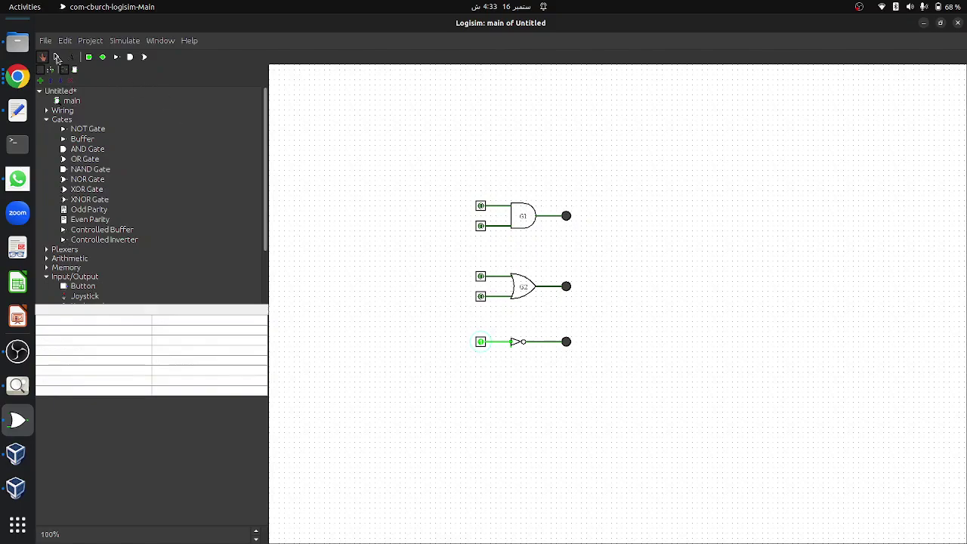
{"action": "key", "text": "alt+Tab"}
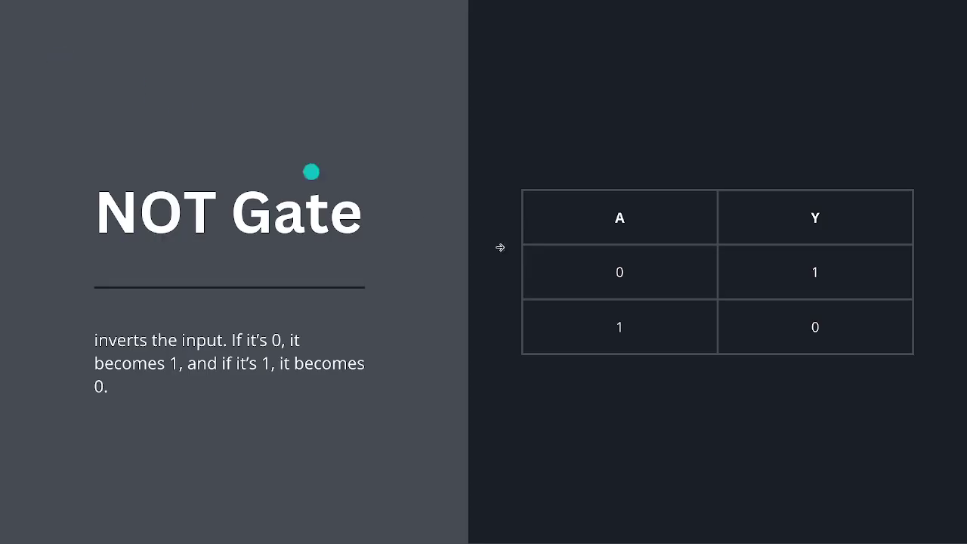
Step: Review the XOR Gate slide, return to Logisim and place an XOR gate below the NOT gate
{"action": "left_click", "coordinate": [818, 313]}
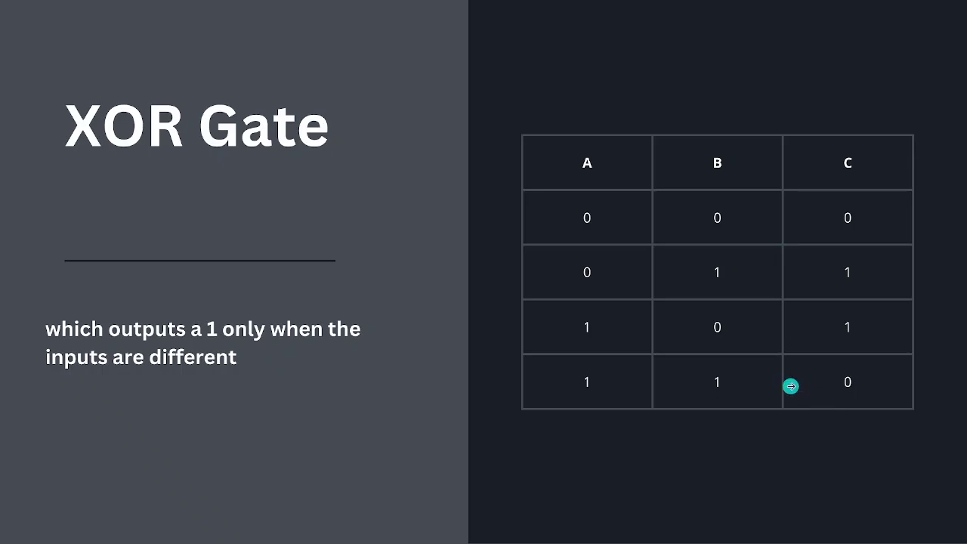
{"action": "key", "text": "alt+Tab"}
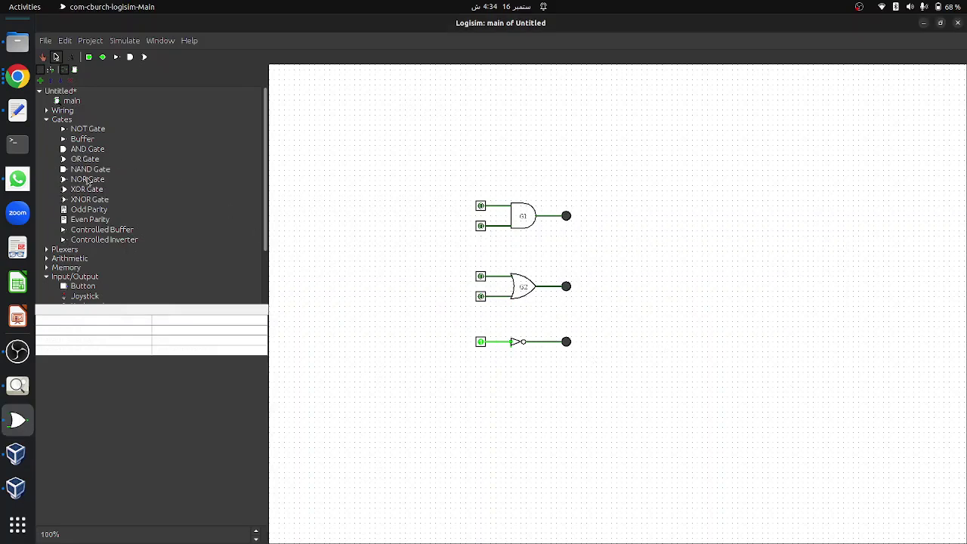
{"action": "left_click", "coordinate": [87, 189]}
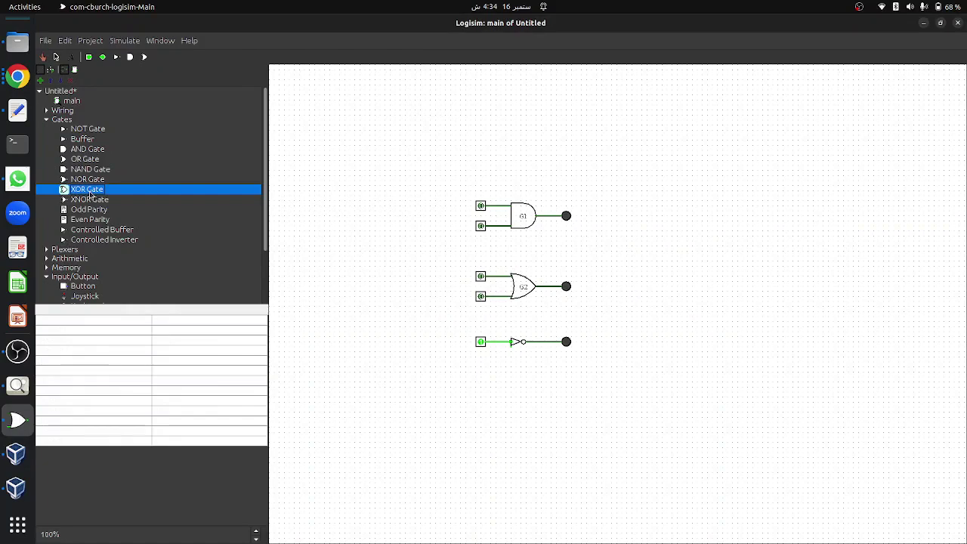
{"action": "left_click", "coordinate": [535, 398]}
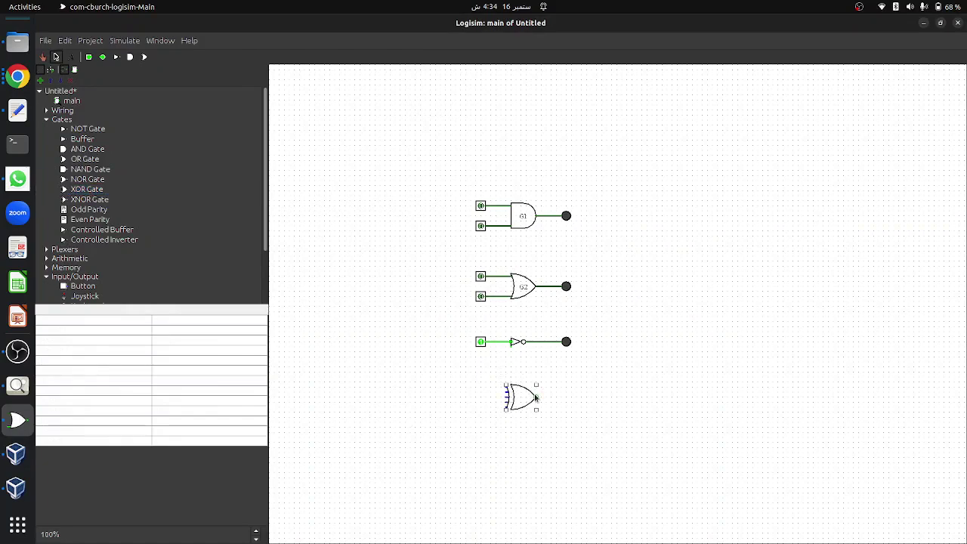
Step: Set the XOR gate's number of inputs to 2
{"action": "left_click", "coordinate": [89, 362]}
{"action": "left_click", "coordinate": [107, 351]}
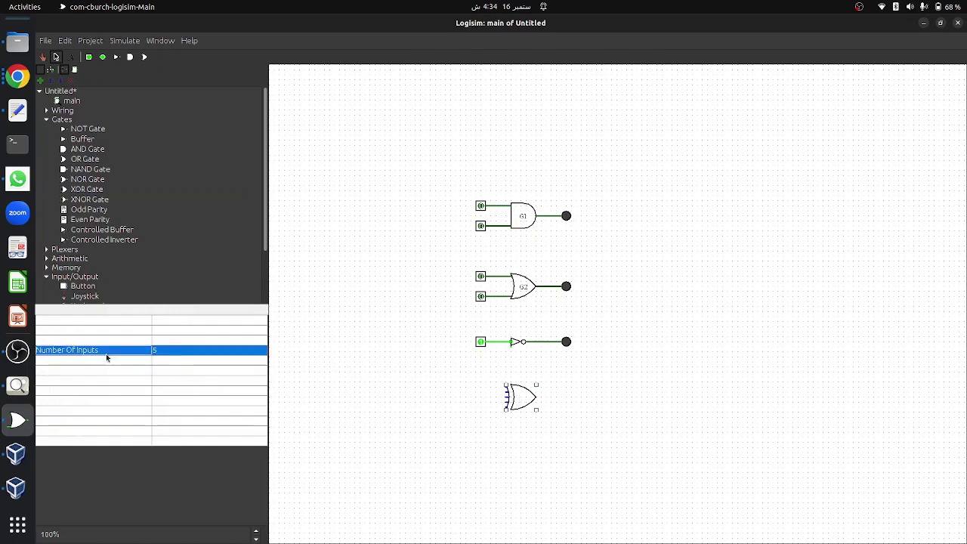
{"action": "left_click", "coordinate": [168, 351]}
{"action": "left_click", "coordinate": [174, 369]}
Step: Label the XOR gate G3
{"action": "left_click", "coordinate": [62, 370]}
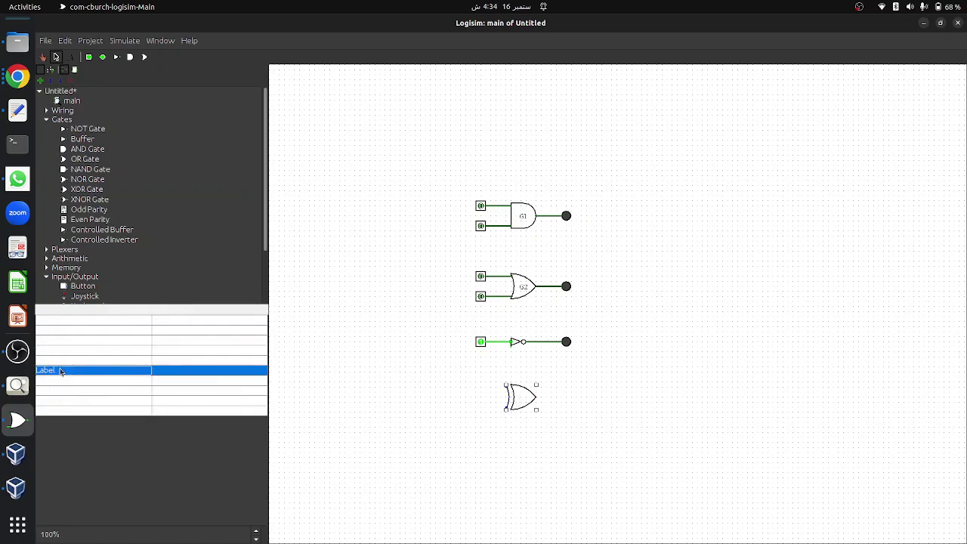
{"action": "left_click", "coordinate": [180, 371]}
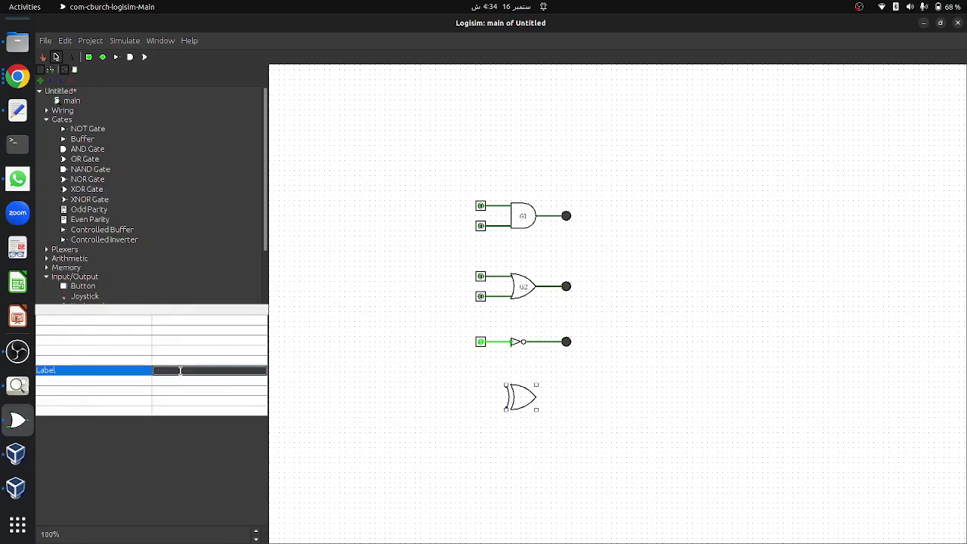
{"action": "type", "text": "G3"}
{"action": "key", "text": "Return"}
{"action": "left_click", "coordinate": [377, 459]}
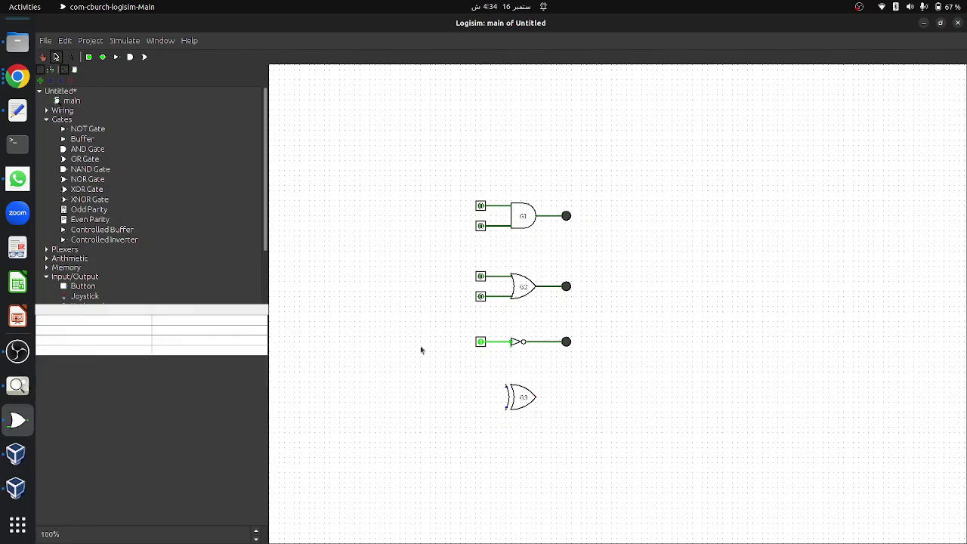
Step: Duplicate an input pin twice beside the XOR gate G3 and wire the copies to its upper and lower inputs
{"action": "left_click", "coordinate": [477, 281]}
{"action": "key", "text": "ctrl+c"}
{"action": "key", "text": "ctrl+v"}
{"action": "mouse_move", "coordinate": [484, 280]}
{"action": "left_mouse_down"}
{"action": "mouse_move", "coordinate": [474, 389]}
{"action": "mouse_move", "coordinate": [506, 388]}
{"action": "left_mouse_up"}
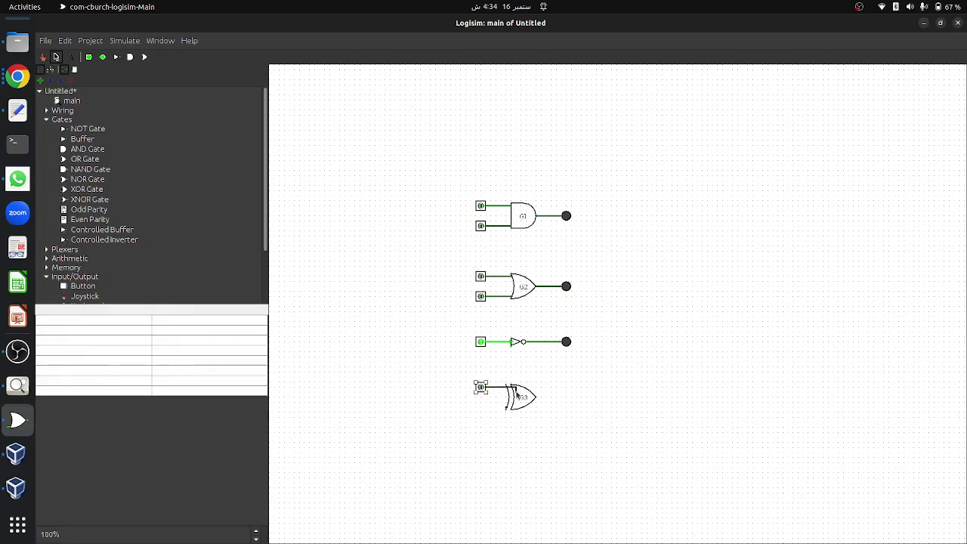
{"action": "key", "text": "ctrl+c"}
{"action": "key", "text": "ctrl+v"}
{"action": "left_click_drag", "start_coordinate": [482, 388], "coordinate": [503, 408]}
Step: Duplicate the NOT gate's LED beside the XOR gate G3 and wire the copy to G3's output
{"action": "left_click", "coordinate": [566, 342]}
{"action": "key", "text": "ctrl+c"}
{"action": "key", "text": "ctrl+v"}
{"action": "left_click_drag", "start_coordinate": [567, 345], "coordinate": [536, 398]}
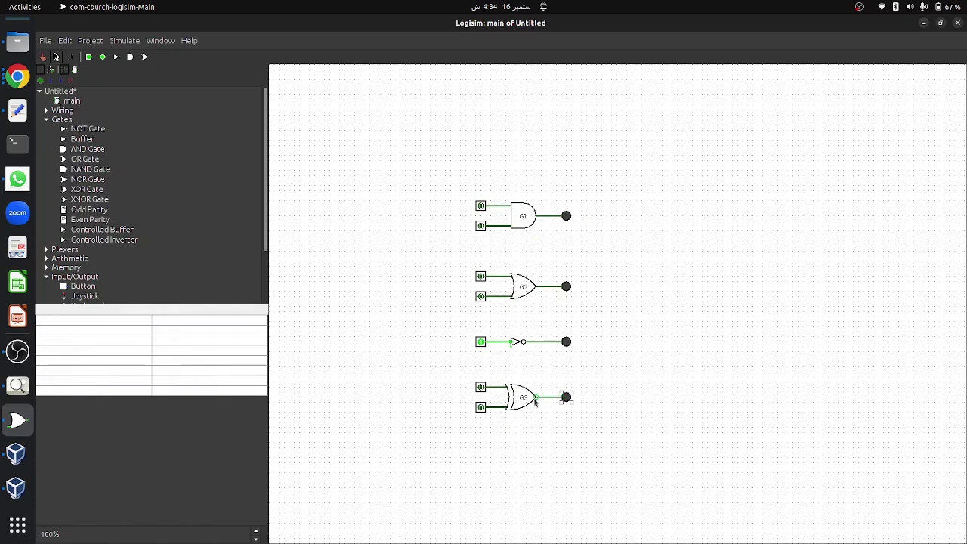
{"action": "left_click", "coordinate": [535, 429]}
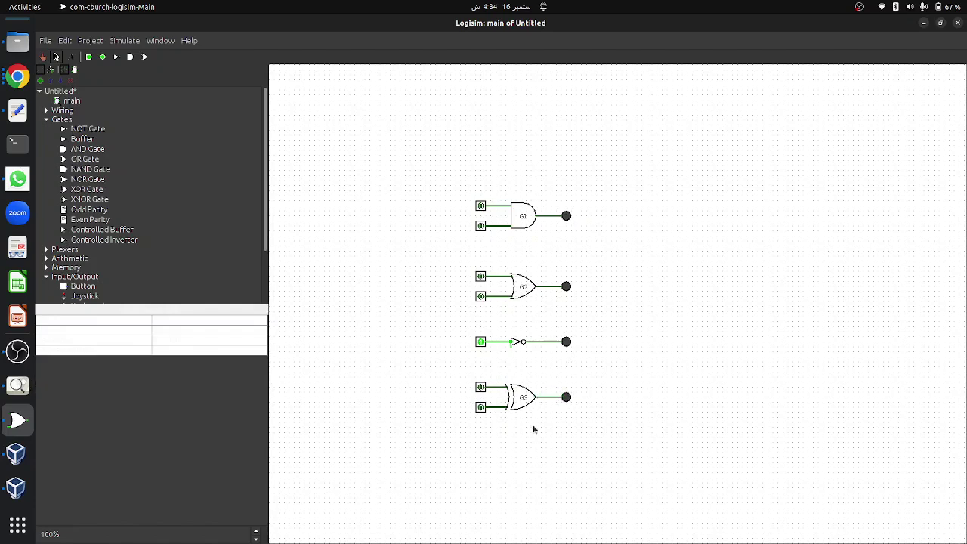
Step: Test the XOR gate with only the upper input at 1, both at 1, and only the lower at 1, then return to edit mode
{"action": "left_click", "coordinate": [44, 57]}
{"action": "left_click", "coordinate": [480, 388]}
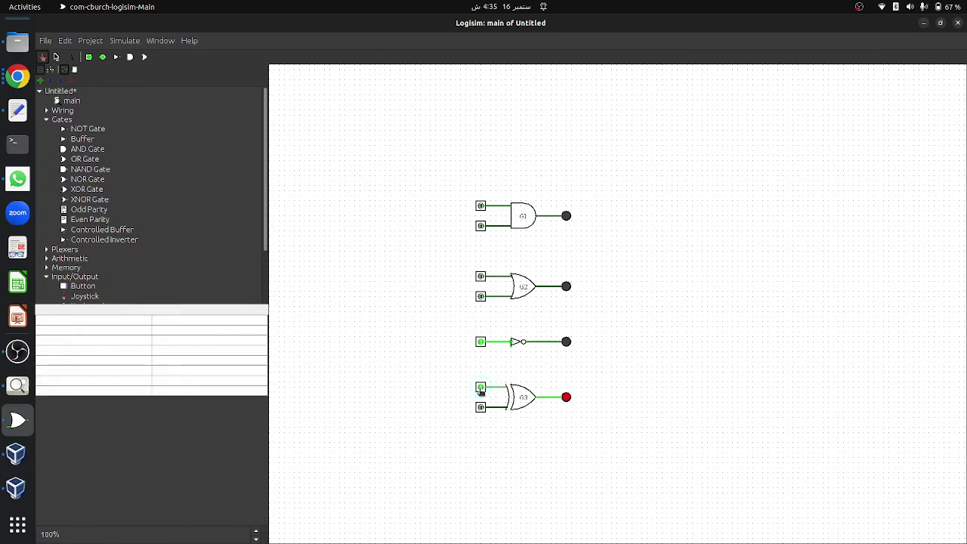
{"action": "left_click", "coordinate": [482, 410]}
{"action": "left_click", "coordinate": [481, 389]}
{"action": "left_click", "coordinate": [55, 59]}
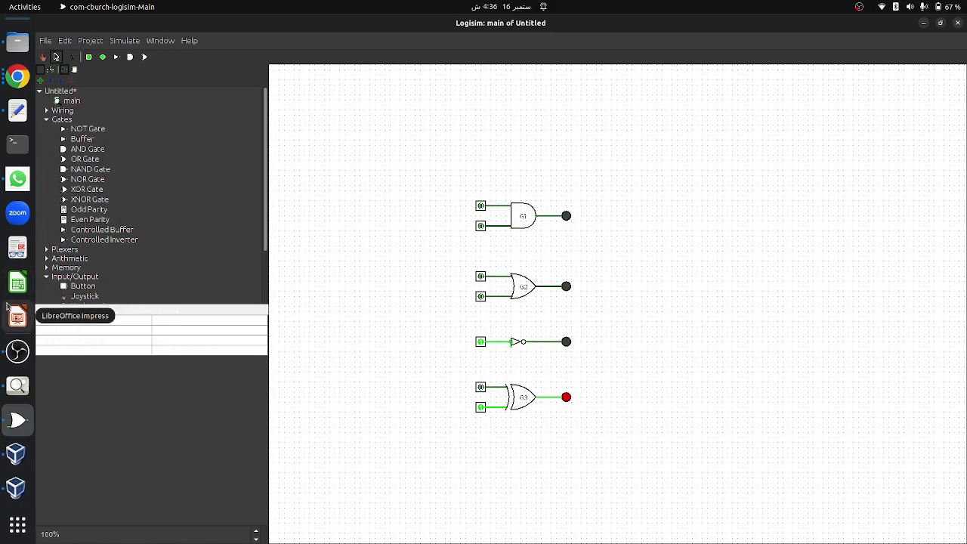
Step: Review the XOR and Three-Way Light Control Circuit truth tables in the slides, then switch back to Logisim
{"action": "key", "text": "alt+Tab"}
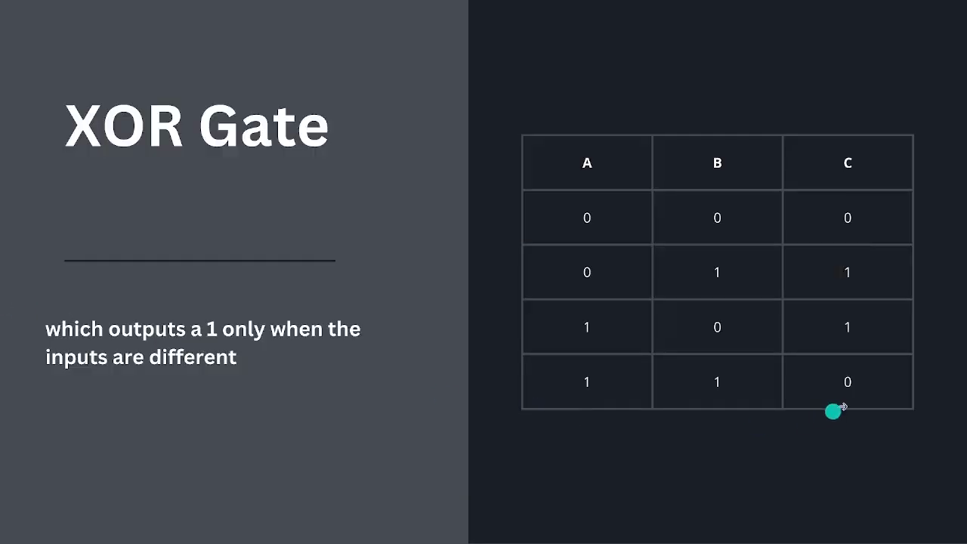
{"action": "left_click", "coordinate": [843, 406]}
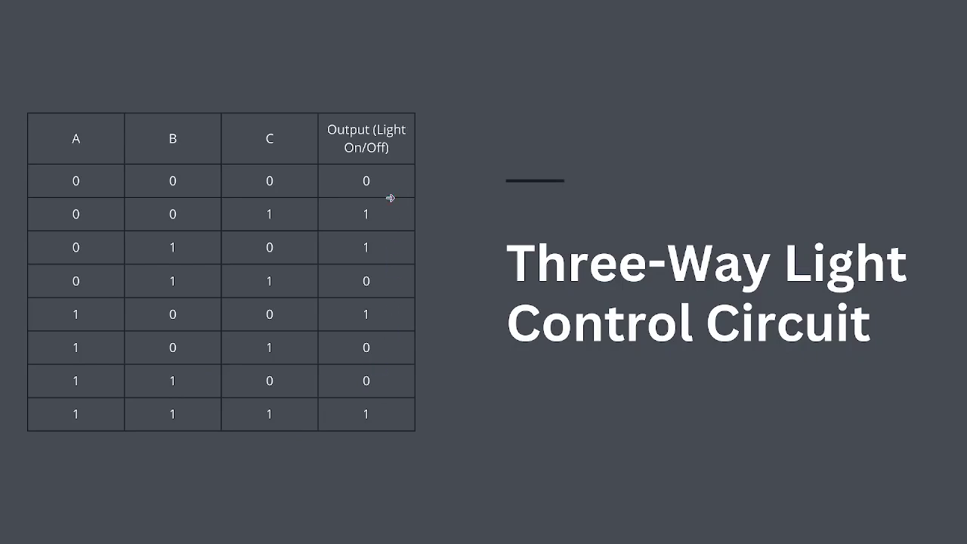
{"action": "key", "text": "alt+Tab"}
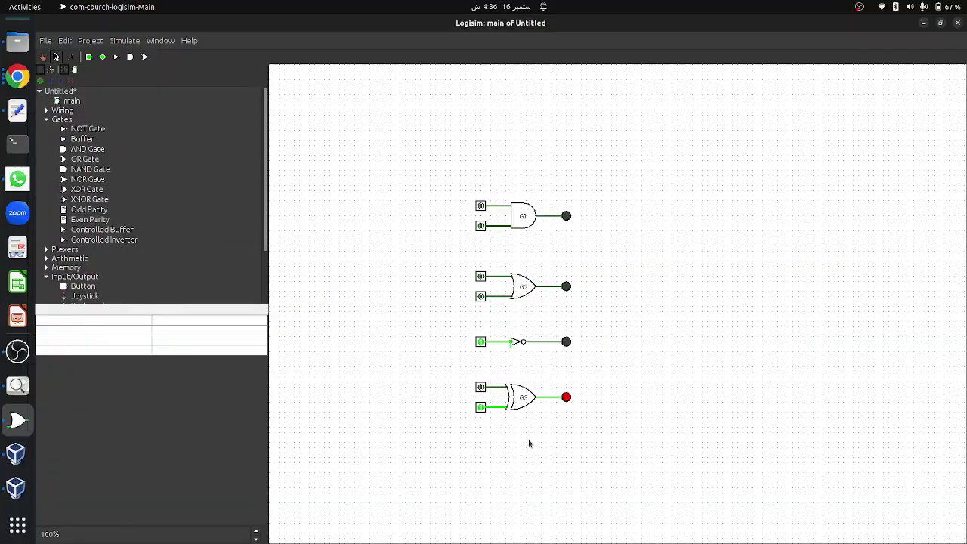
Step: Duplicate the XOR gate G3 to its right, replacing G3's LED with a wire to the copy's upper input
{"action": "left_click", "coordinate": [523, 405]}
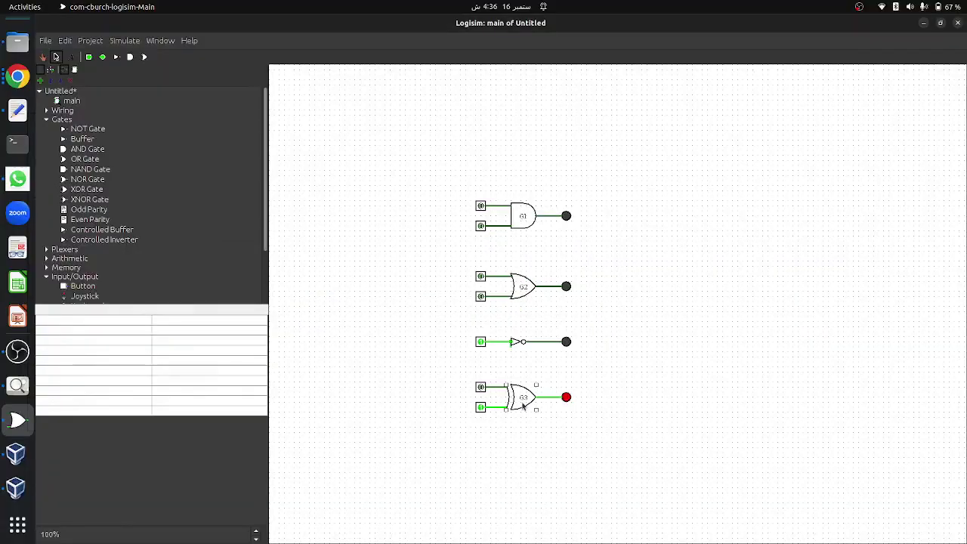
{"action": "left_click_drag", "start_coordinate": [532, 408], "coordinate": [604, 408]}
{"action": "left_click", "coordinate": [566, 398]}
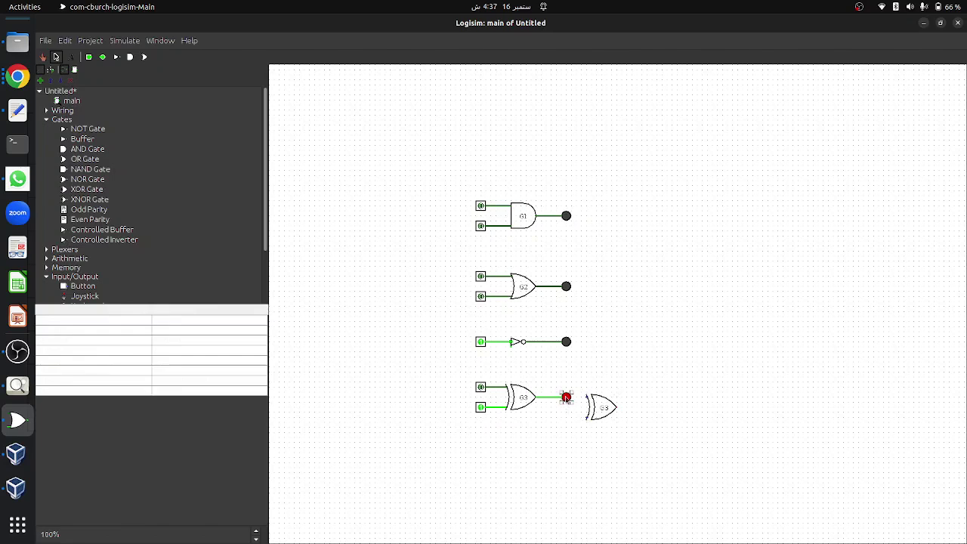
{"action": "key", "text": "Delete"}
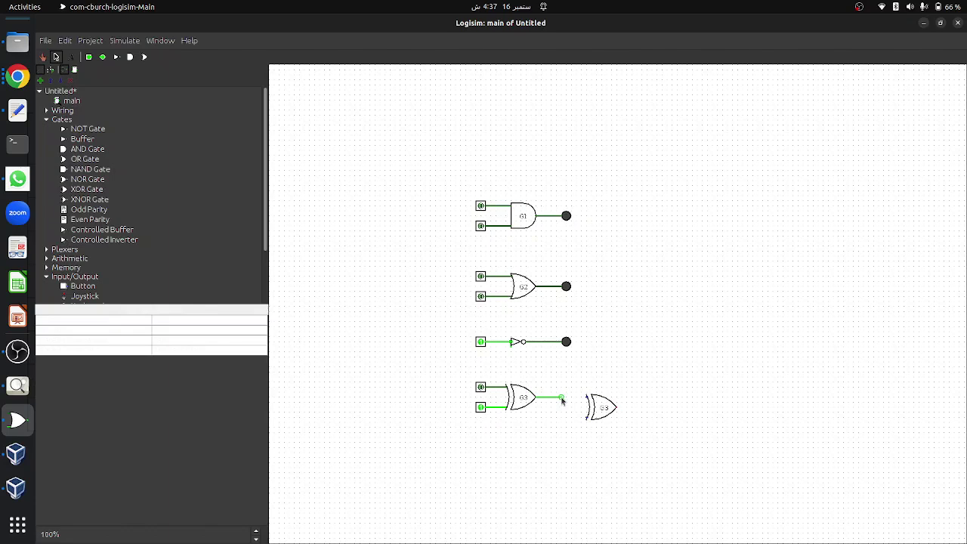
{"action": "left_click_drag", "start_coordinate": [563, 401], "coordinate": [588, 402]}
Step: Duplicate an input pin beside the second XOR gate and wire it to that gate's lower input
{"action": "left_click", "coordinate": [479, 388]}
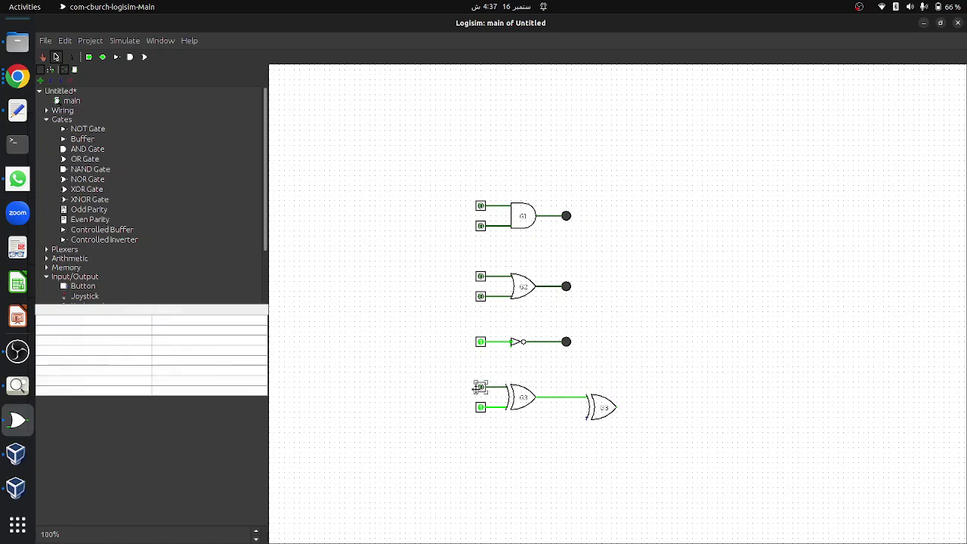
{"action": "key", "text": "ctrl+c"}
{"action": "key", "text": "ctrl+v"}
{"action": "mouse_move", "coordinate": [571, 419]}
{"action": "left_mouse_down"}
{"action": "mouse_move", "coordinate": [597, 414]}
{"action": "mouse_move", "coordinate": [586, 423]}
{"action": "left_mouse_up"}
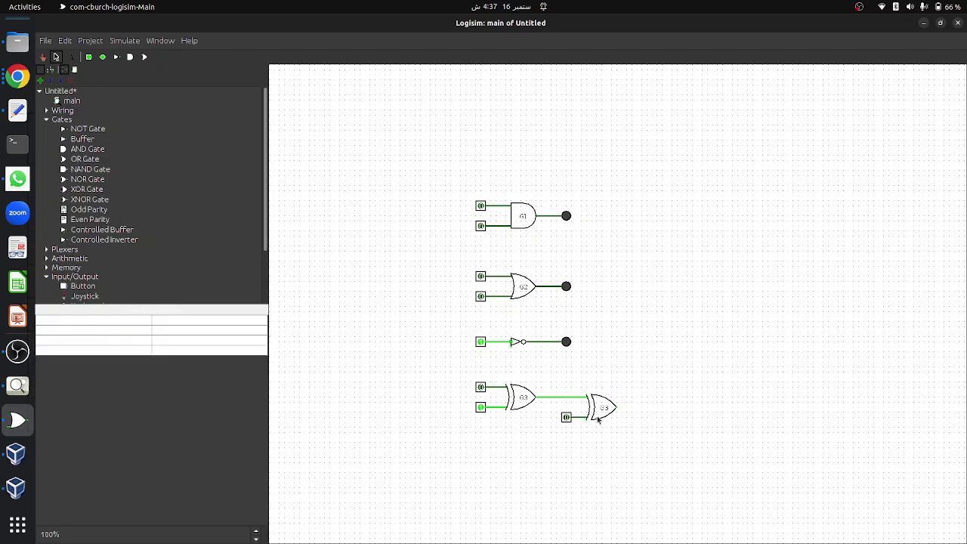
Step: Change the second XOR gate's label to G4
{"action": "left_click", "coordinate": [607, 408]}
{"action": "left_click", "coordinate": [196, 360]}
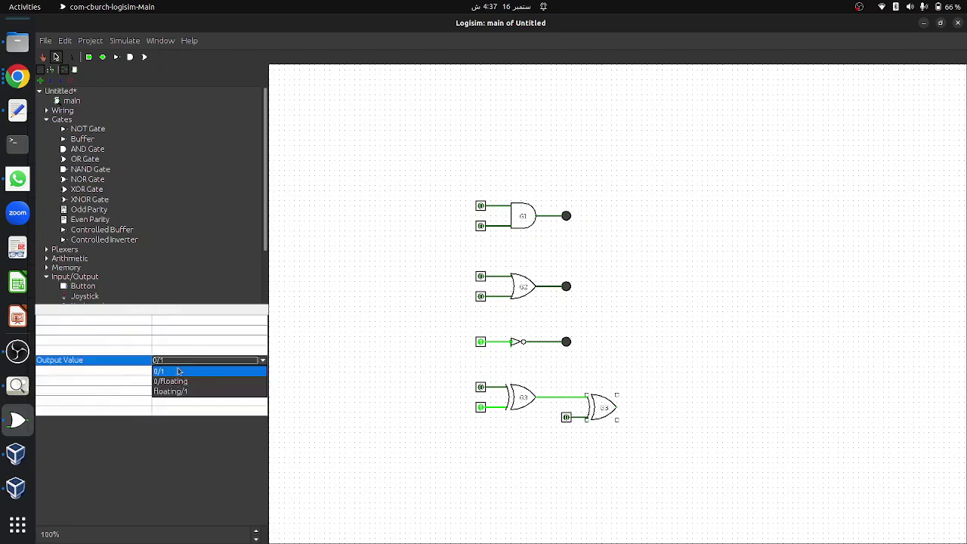
{"action": "left_click", "coordinate": [98, 371]}
{"action": "left_click", "coordinate": [177, 369]}
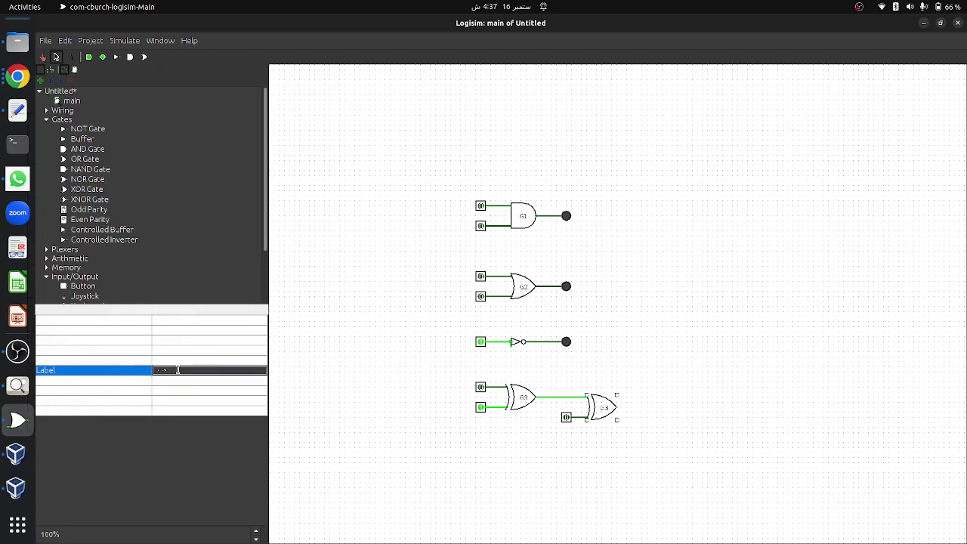
{"action": "key", "text": "Return"}
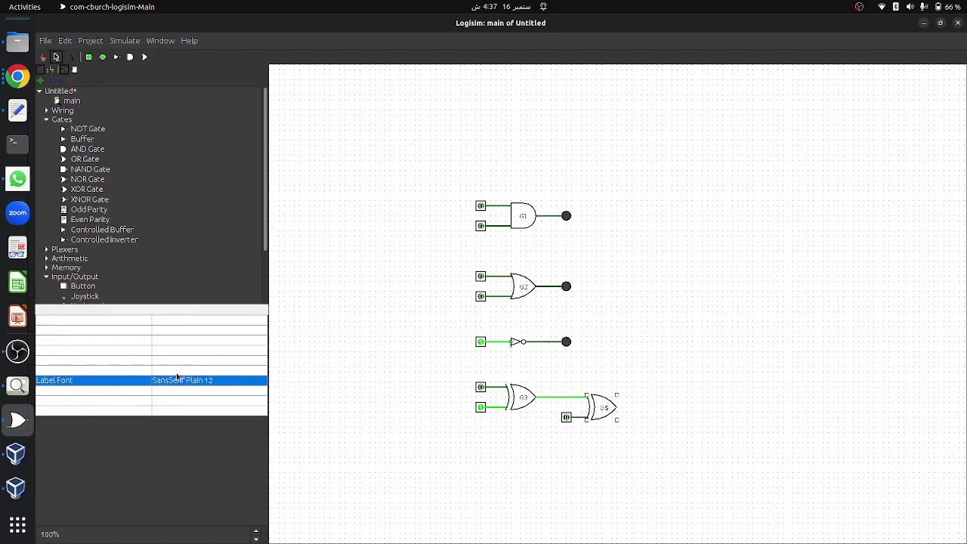
{"action": "left_click", "coordinate": [176, 370]}
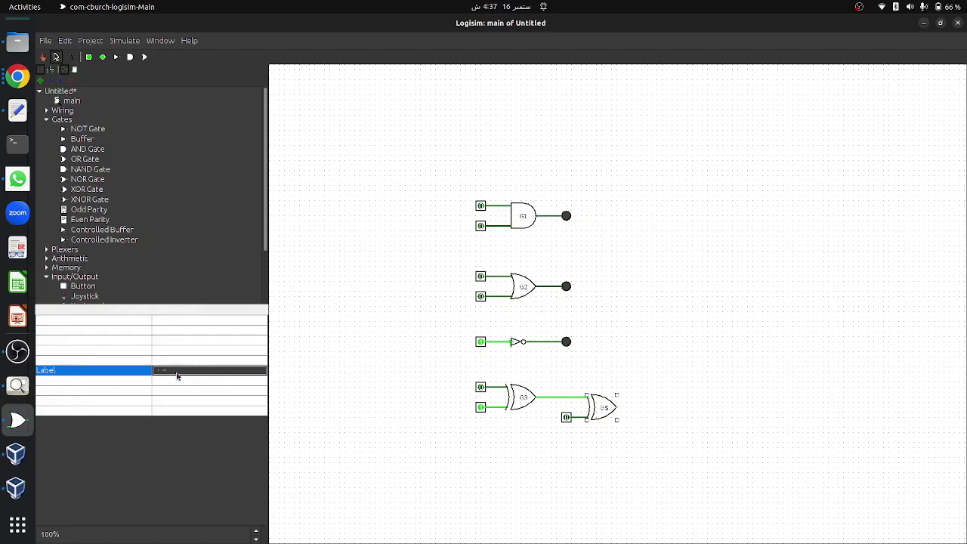
{"action": "key", "text": "Return"}
{"action": "left_click", "coordinate": [444, 469]}
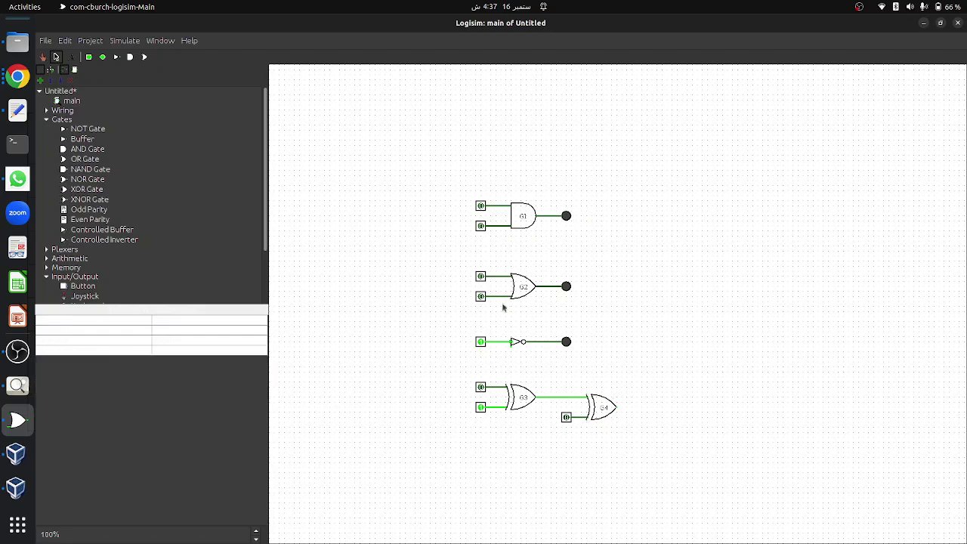
Step: Duplicate the NOT gate's LED beside the XOR gate G4 and wire the copy to G4's output
{"action": "left_click", "coordinate": [566, 342]}
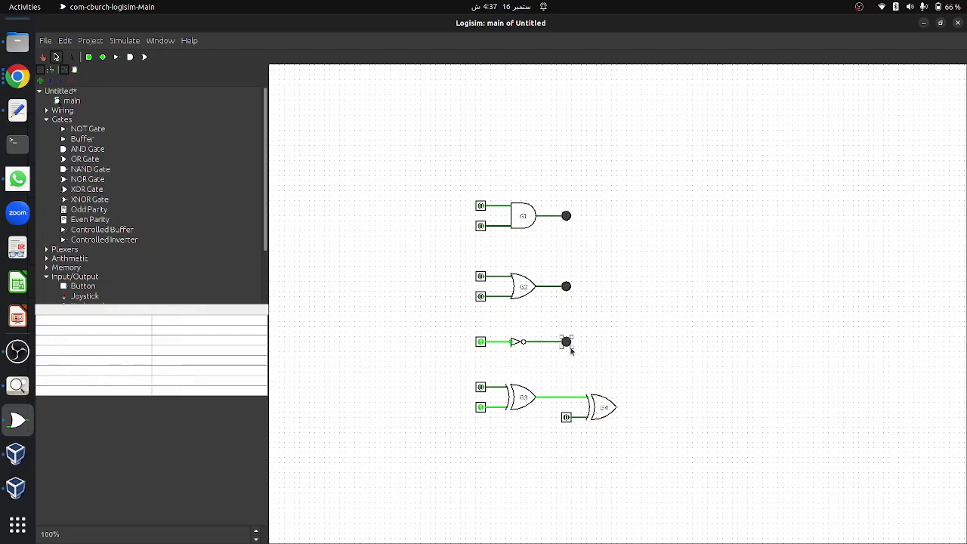
{"action": "left_click", "coordinate": [624, 385]}
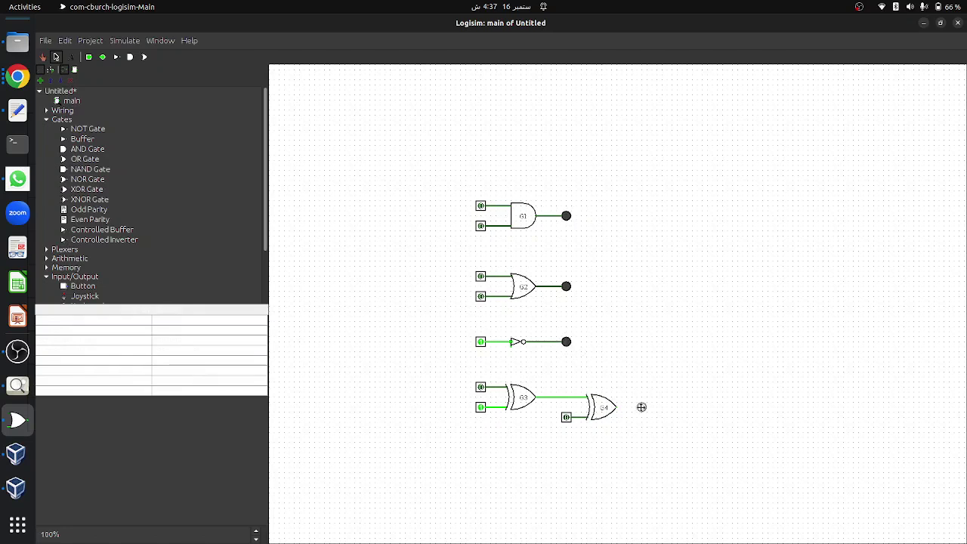
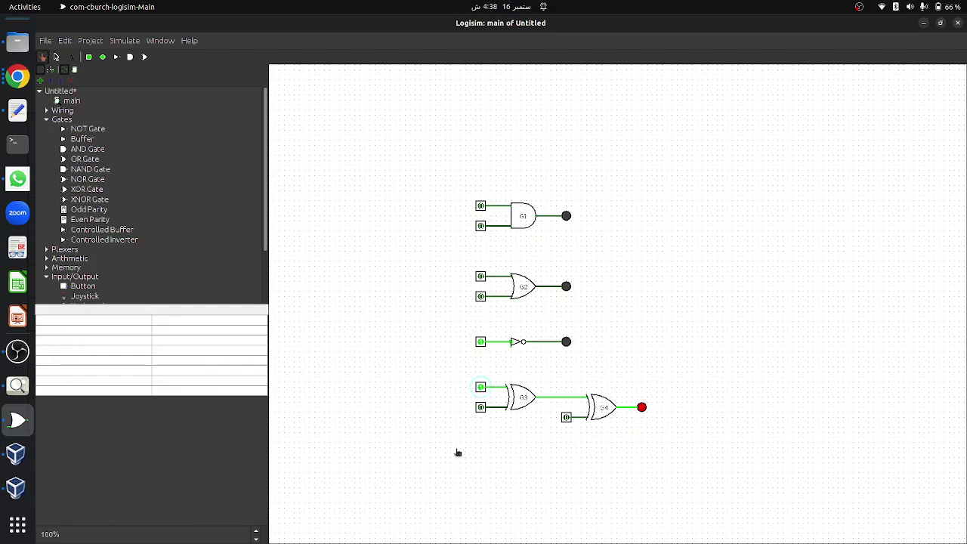
Step: Test the three-way light circuit with input combinations 110, 010, 011, 001, 101 and 111
{"action": "left_click", "coordinate": [481, 408]}
{"action": "left_click", "coordinate": [481, 387]}
{"action": "left_click", "coordinate": [566, 418]}
{"action": "left_click", "coordinate": [479, 409]}
{"action": "left_click", "coordinate": [480, 387]}
{"action": "left_click", "coordinate": [482, 408]}
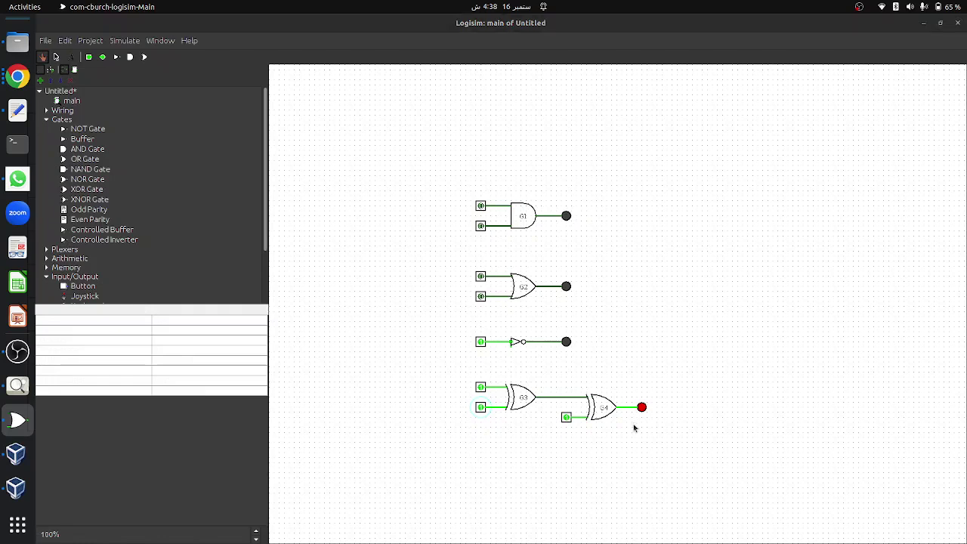
Step: Switch to the slides, check the Three-Way Light Control Circuit truth table and advance to the following slide
{"action": "key", "text": "alt+Tab"}
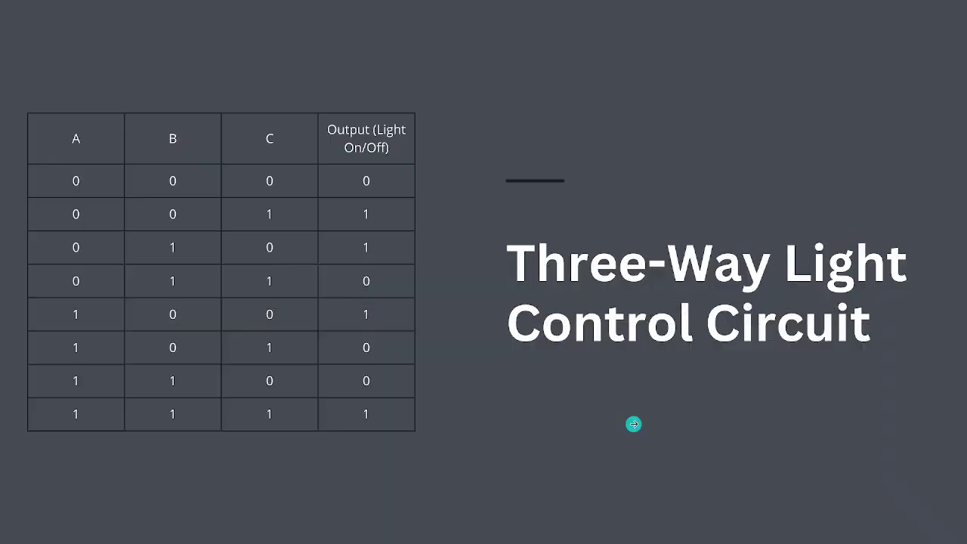
{"action": "left_click", "coordinate": [633, 424]}
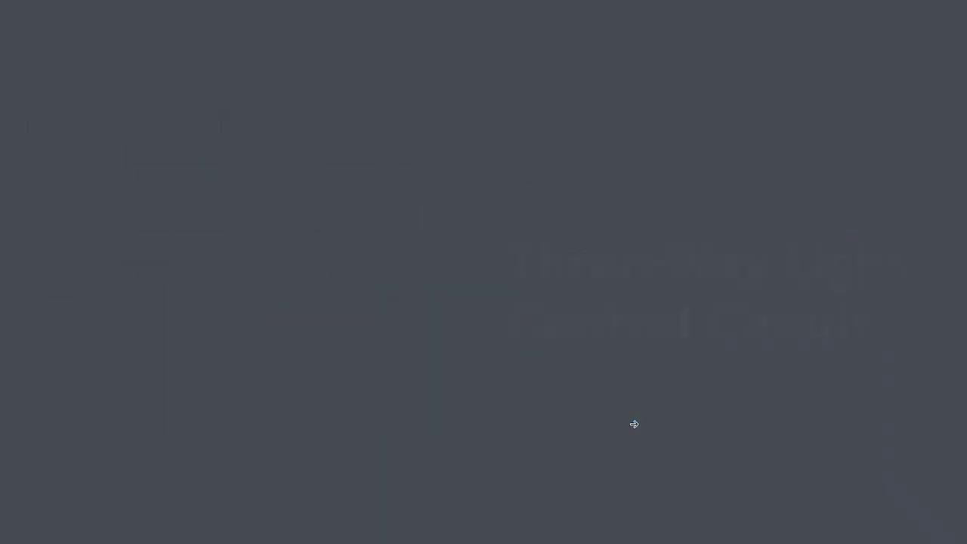